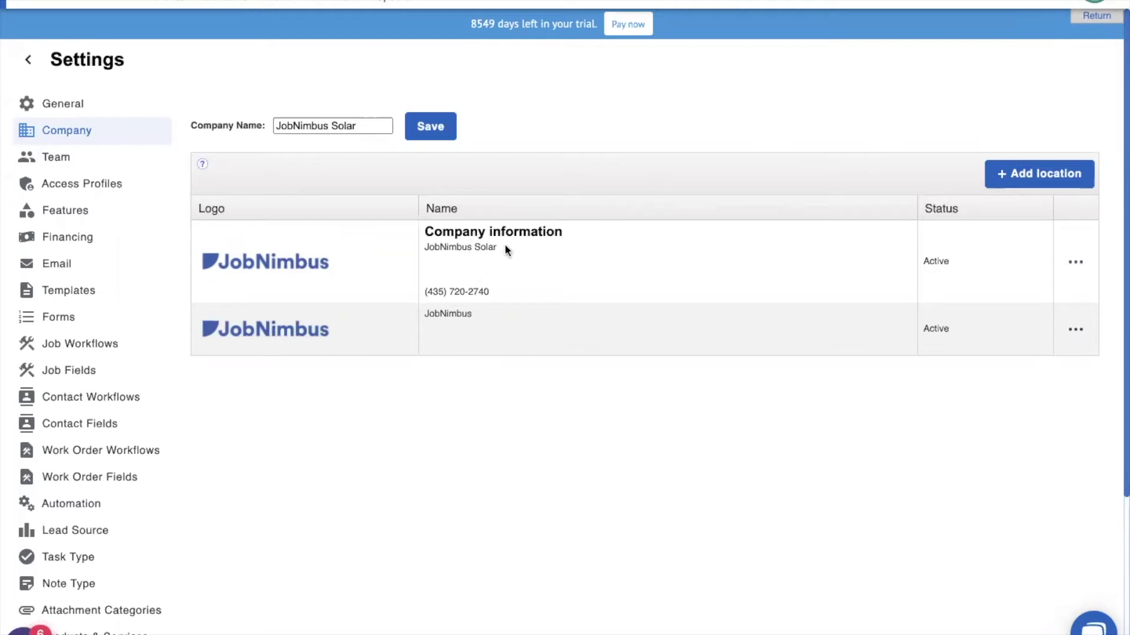
# Open the second location's Edit form, after dismissing an unwanted new-location form
pyautogui.click(1077, 266)
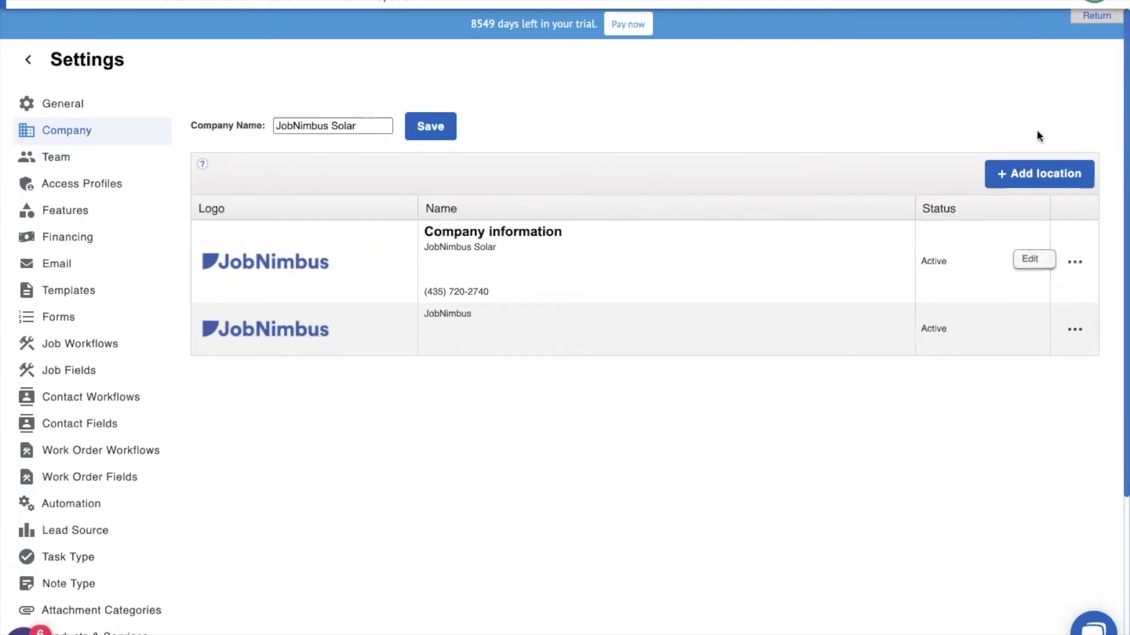
pyautogui.click(1057, 176)
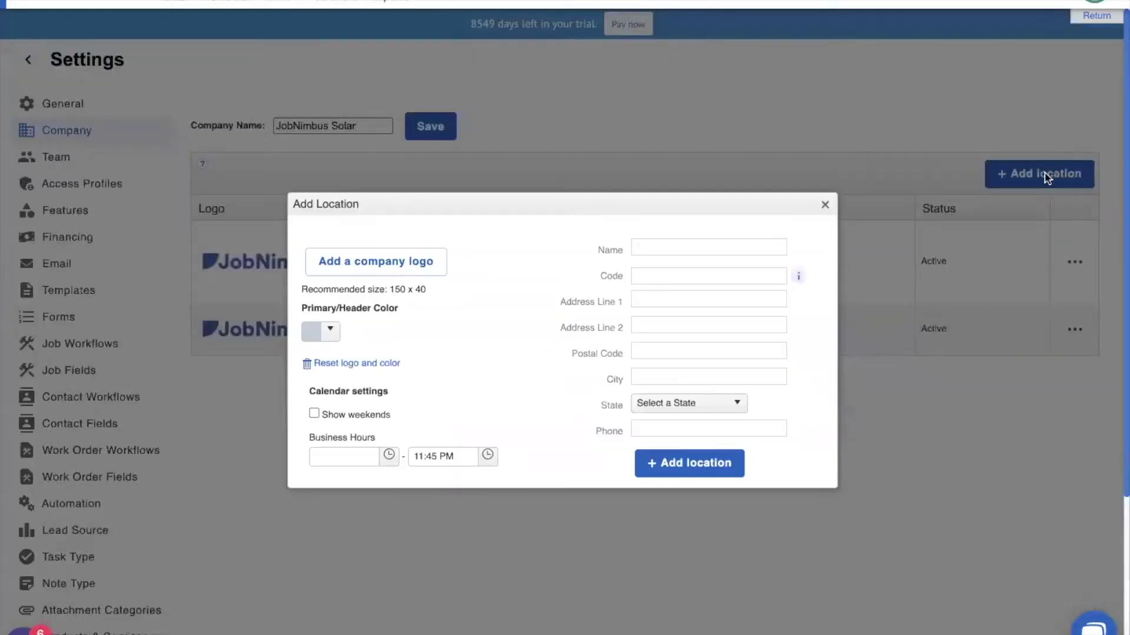
pyautogui.click(824, 207)
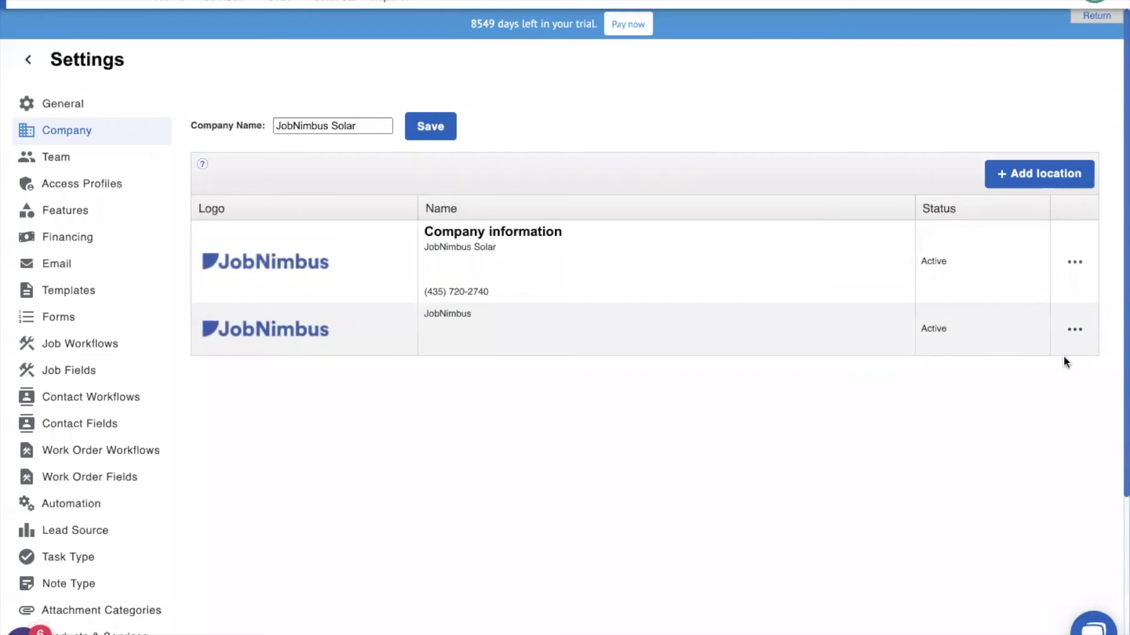
pyautogui.click(1075, 330)
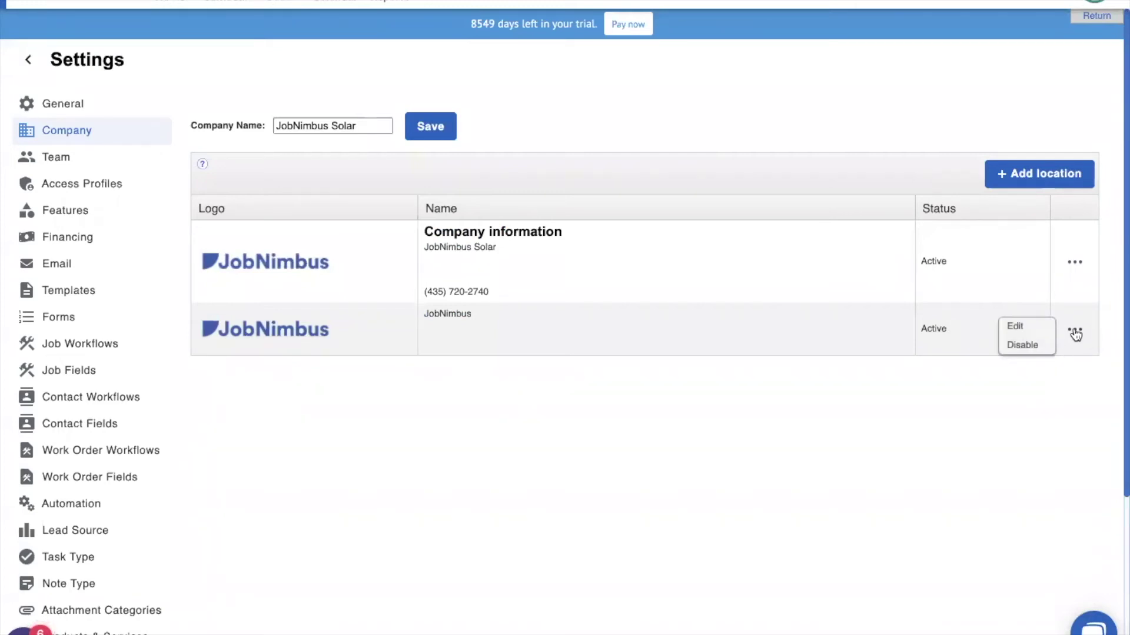
pyautogui.click(1025, 333)
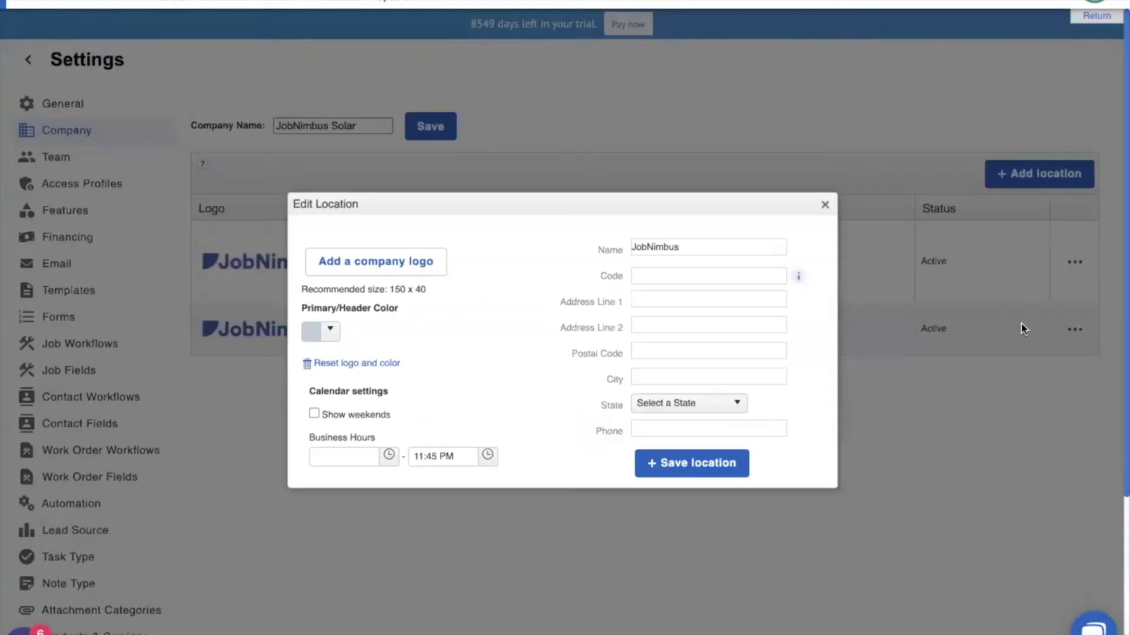
# Set _high five.png as the location's company logo
pyautogui.click(357, 262)
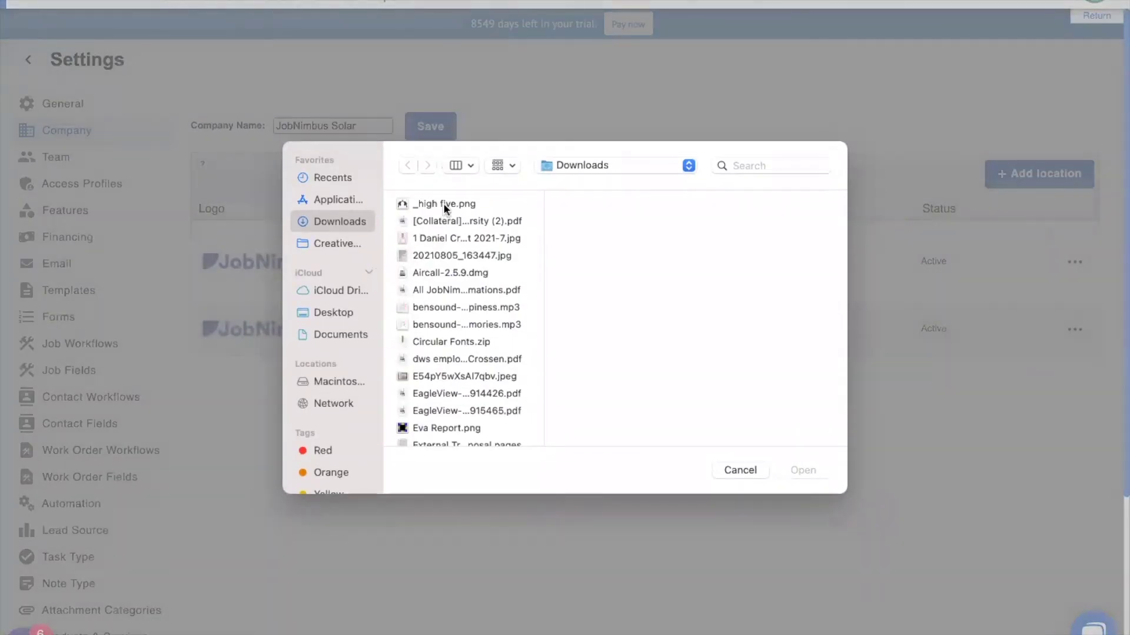
pyautogui.click(443, 203)
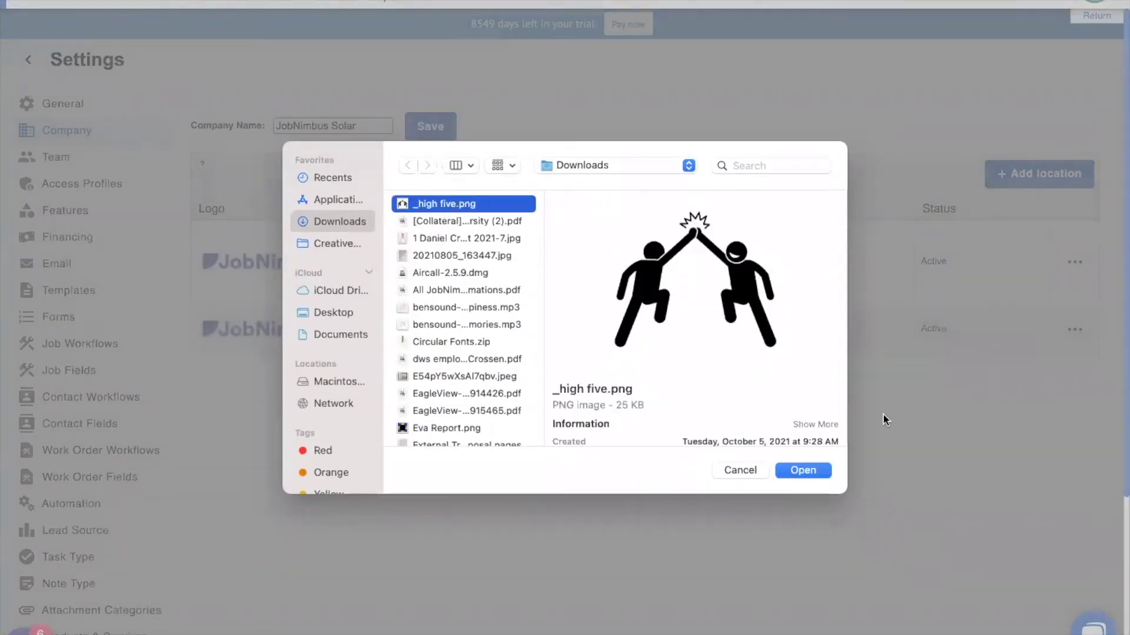
pyautogui.click(803, 469)
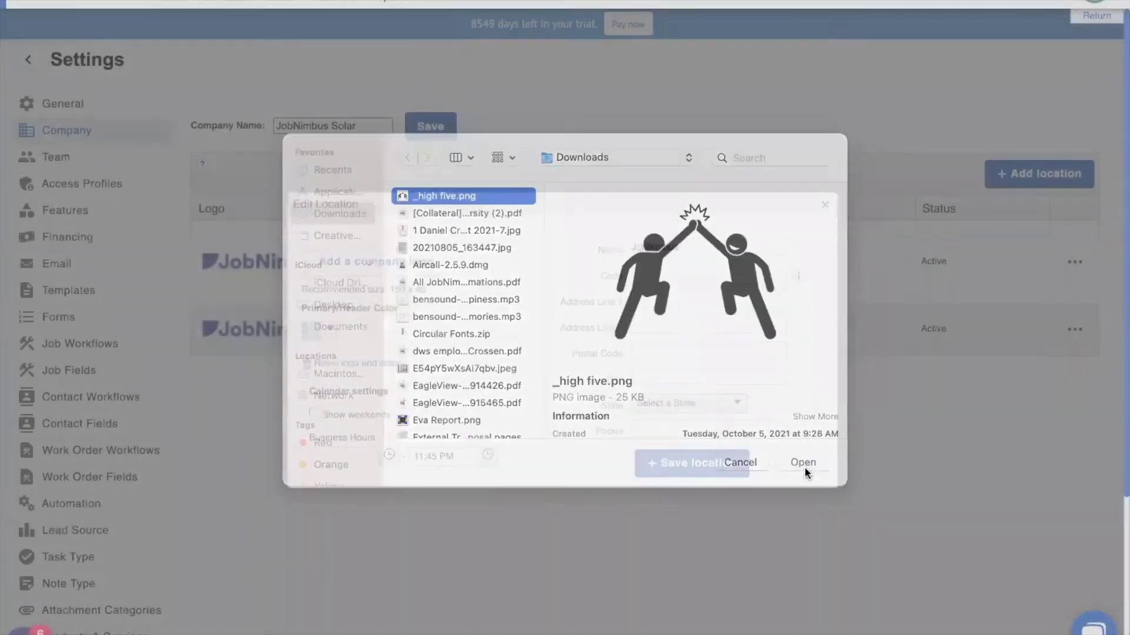
# Replace the location name JobNimbus with High Five Roofing
pyautogui.doubleClick(670, 246)
pyautogui.press('BackSpace')
pyautogui.write('High Five Roofing')
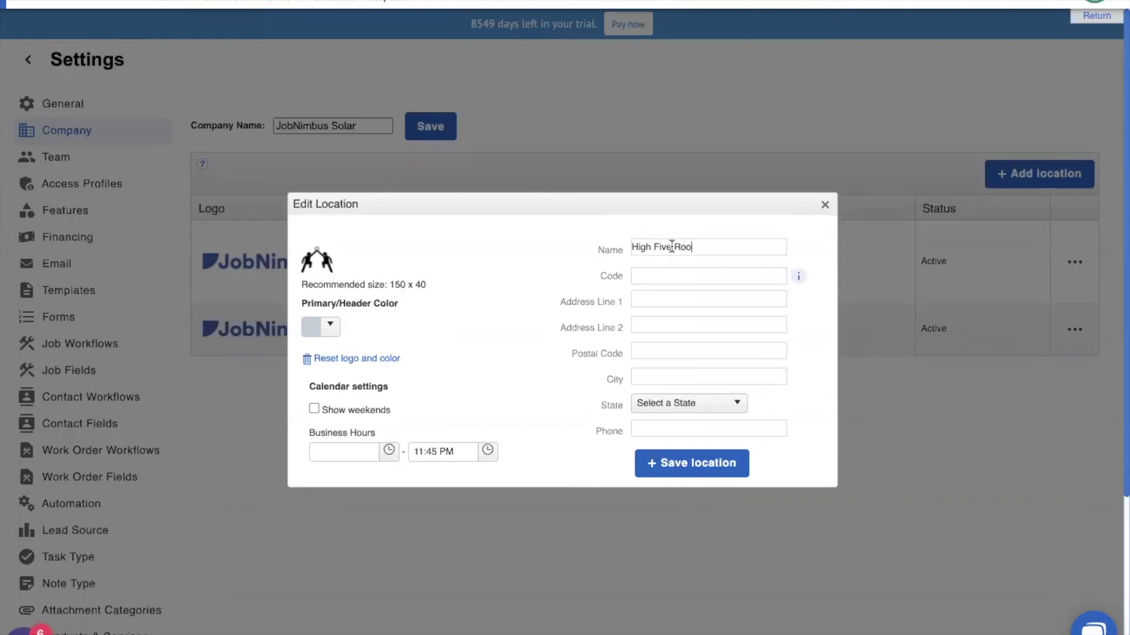
# Enter location code GLHF and Address Line 1 'thregfw'
pyautogui.click(656, 276)
pyautogui.write('GLHF')
pyautogui.click(675, 300)
pyautogui.write('thregfw')
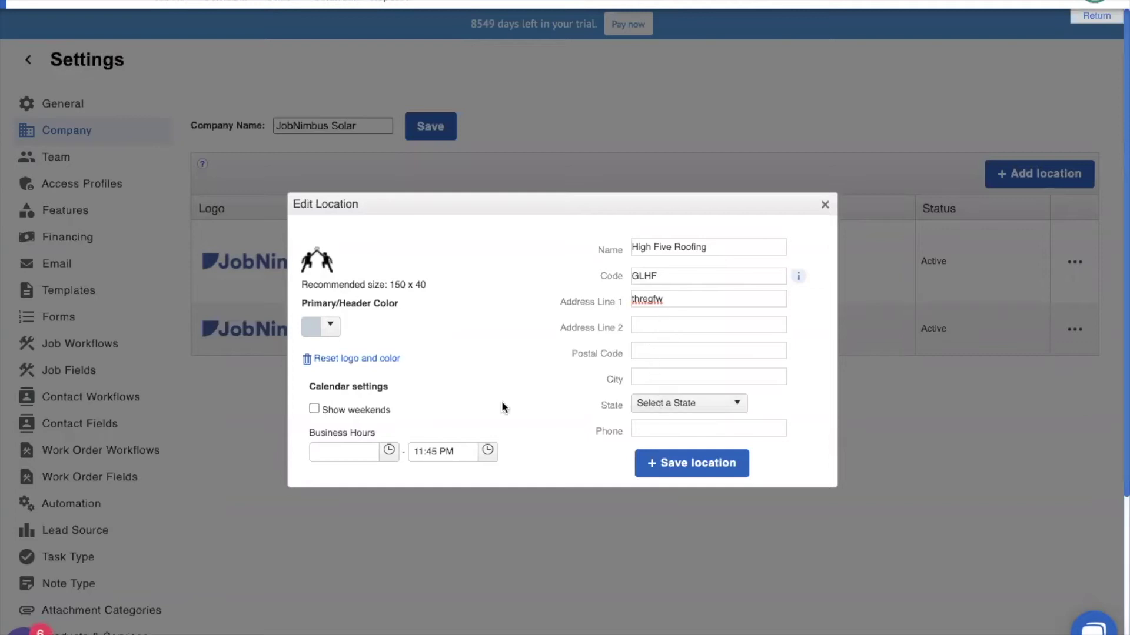
# Choose magenta (#dc10e6) as the Primary/Header Color and save the location
pyautogui.click(325, 325)
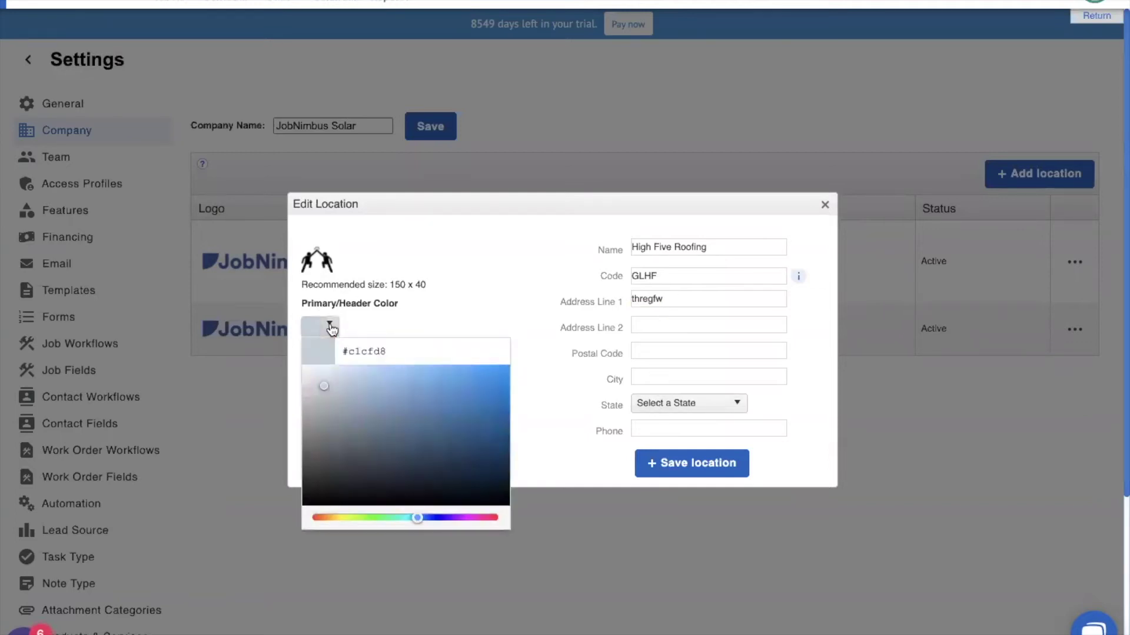
pyautogui.click(464, 518)
pyautogui.click(498, 382)
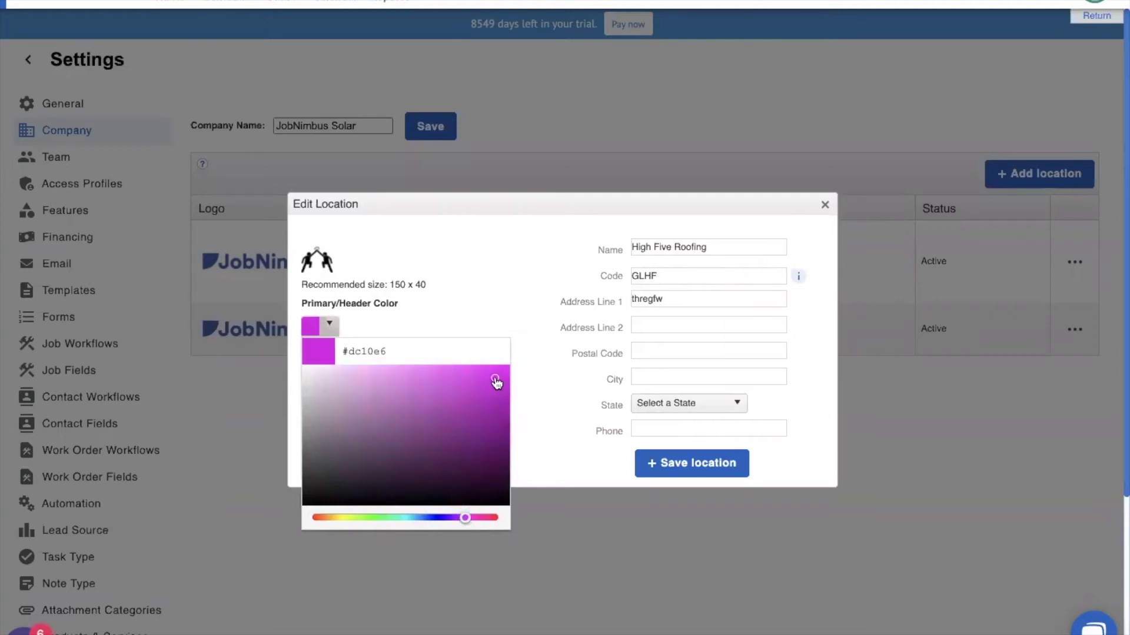
pyautogui.click(487, 278)
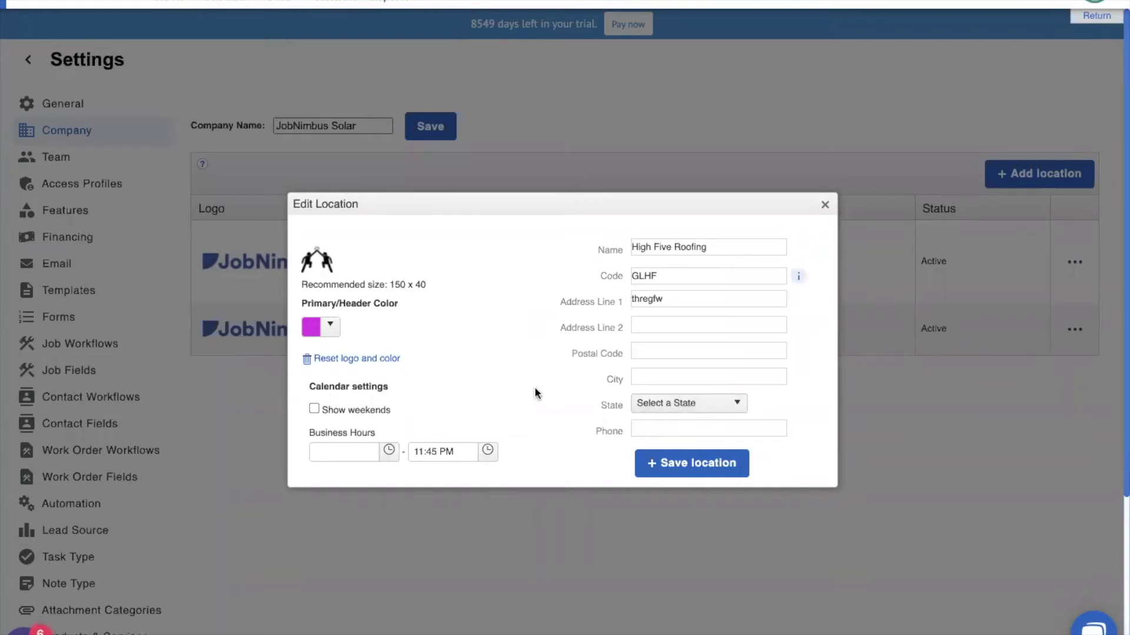
pyautogui.click(720, 471)
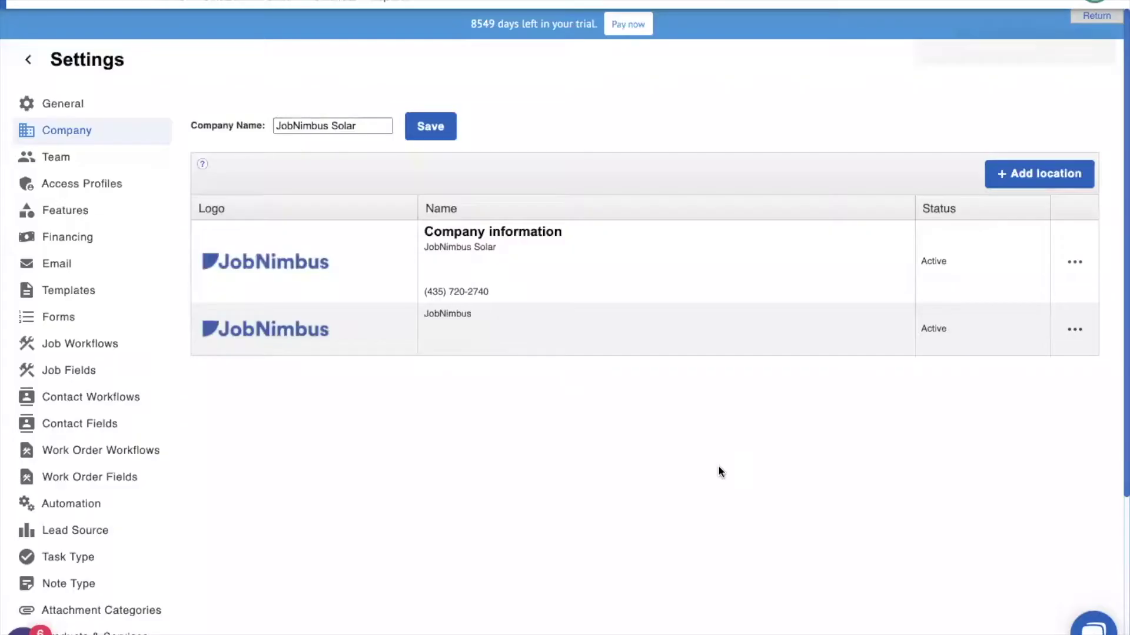
# In General settings, change the Contact Number Template to {{locationcode}}-{{contactid}} and save
pyautogui.click(63, 107)
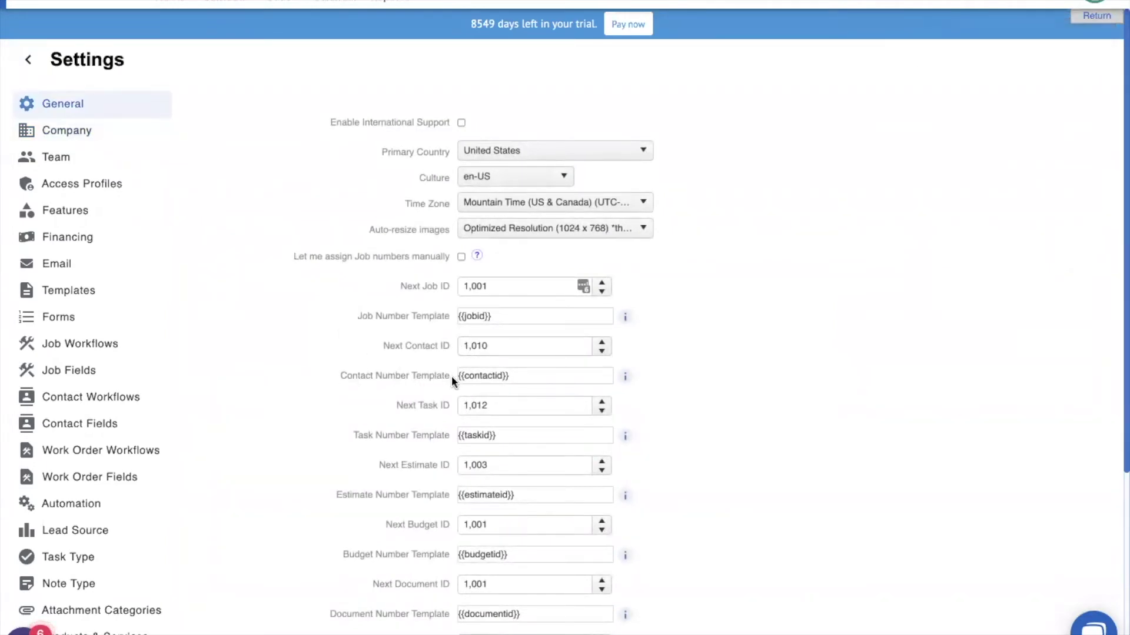
pyautogui.click(625, 376)
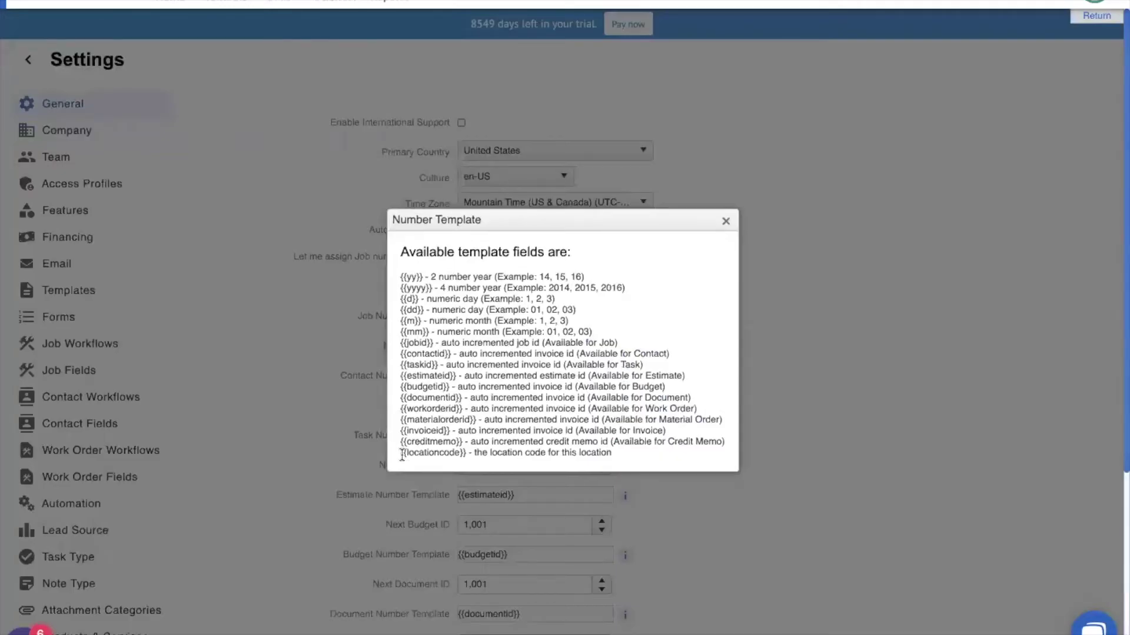
pyautogui.moveTo(401, 453); pyautogui.dragTo(465, 457)
pyautogui.hotkey('ctrl', 'c')
pyautogui.click(564, 475)
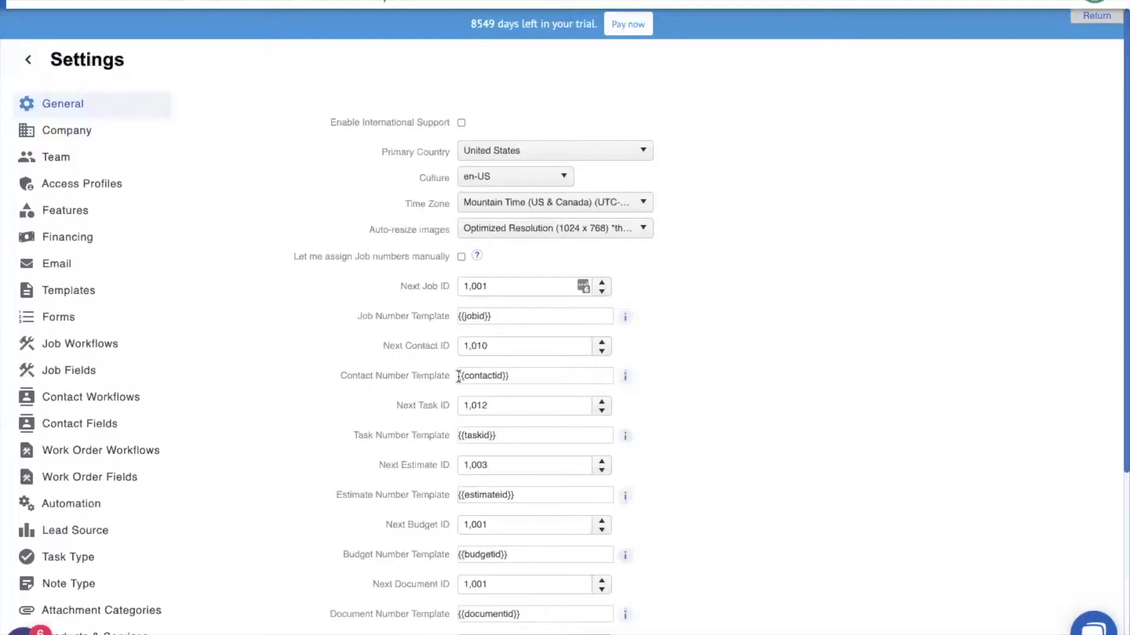
pyautogui.click(500, 374)
pyautogui.hotkey('ctrl', 'v')
pyautogui.write('-')
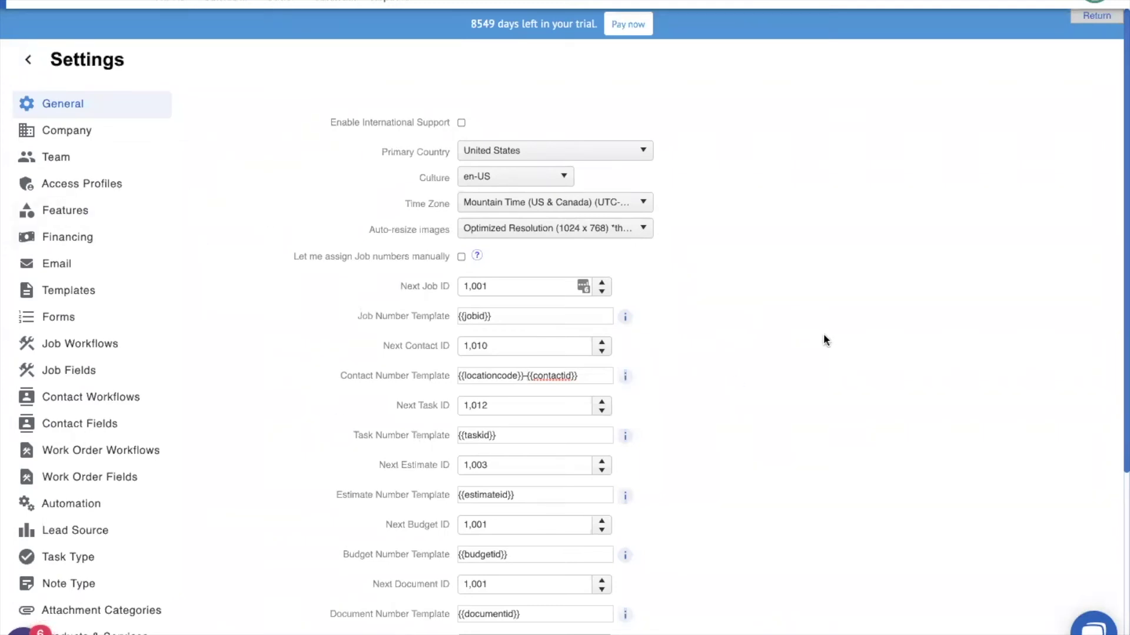
pyautogui.scroll(-5, 724, 330)
pyautogui.click(492, 619)
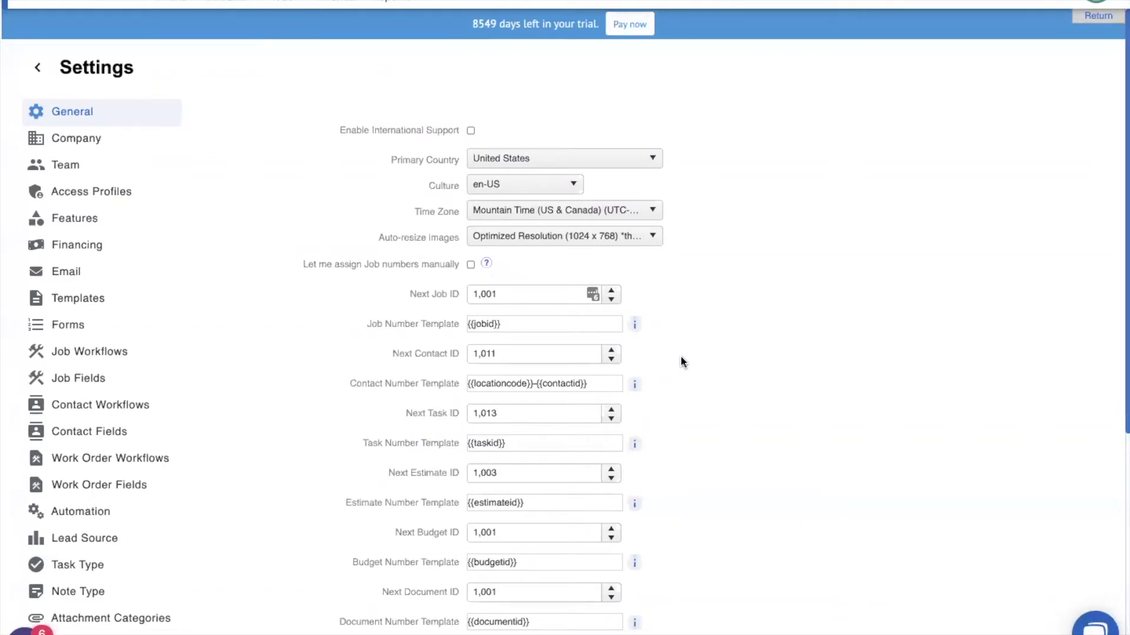
# Change the first team member's Location to High Five Roofing (GLHF) and save
pyautogui.click(92, 172)
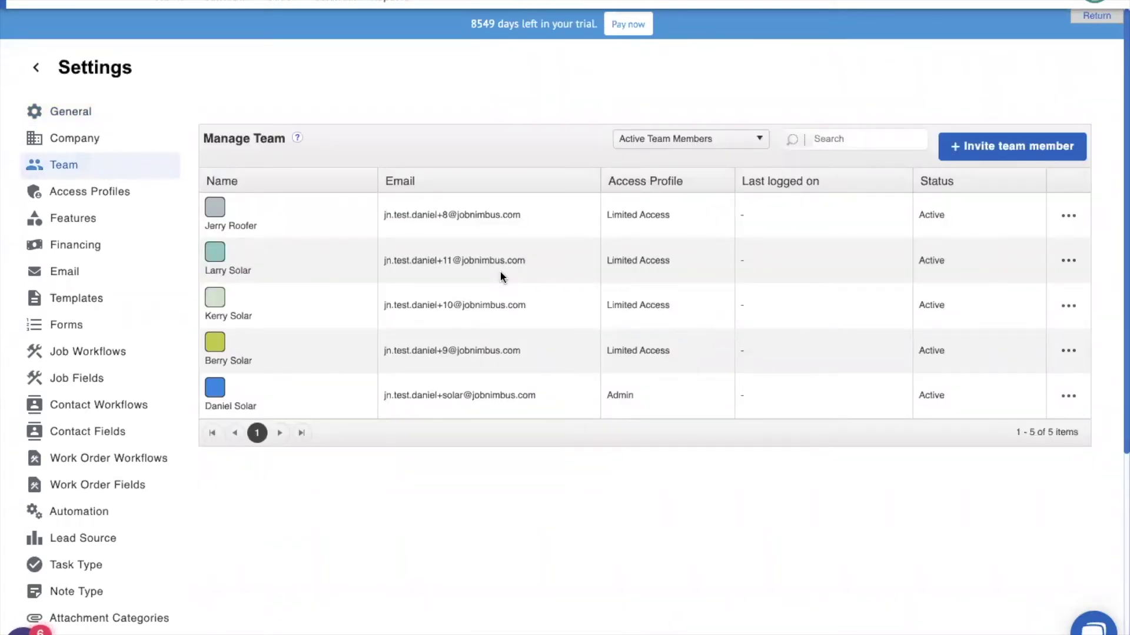
pyautogui.scroll(-1, 500, 274)
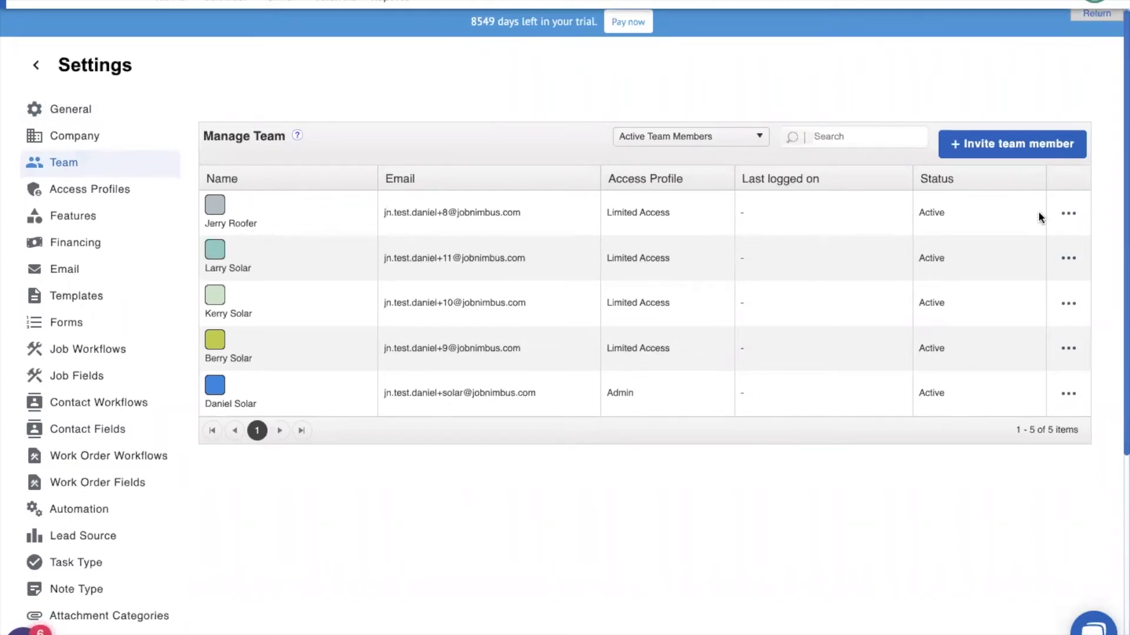
pyautogui.click(1069, 217)
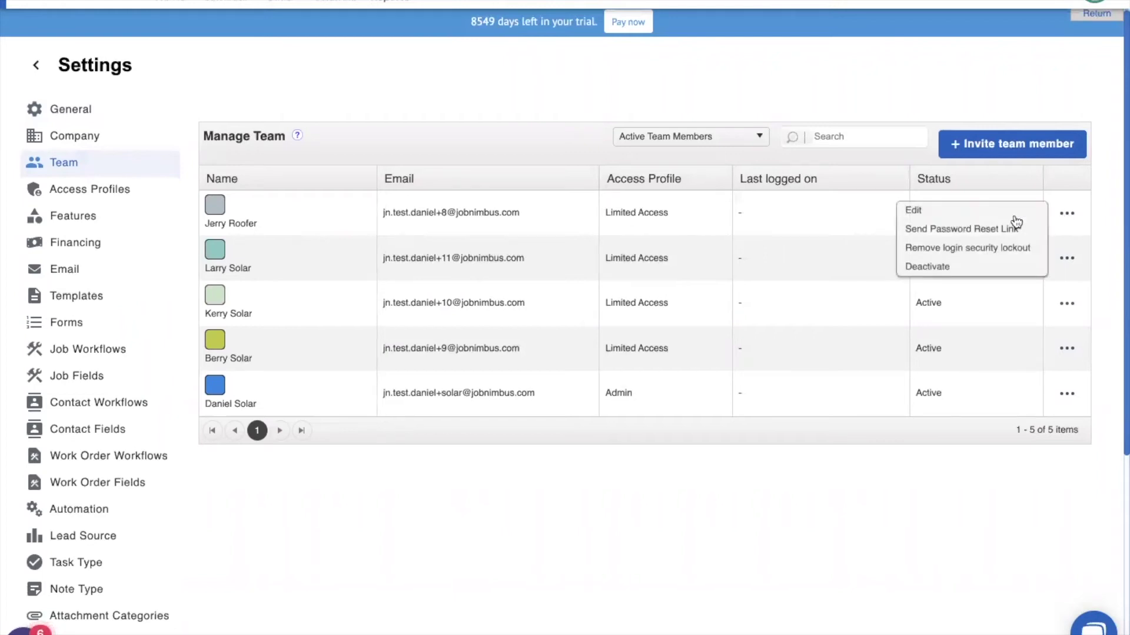
pyautogui.click(976, 212)
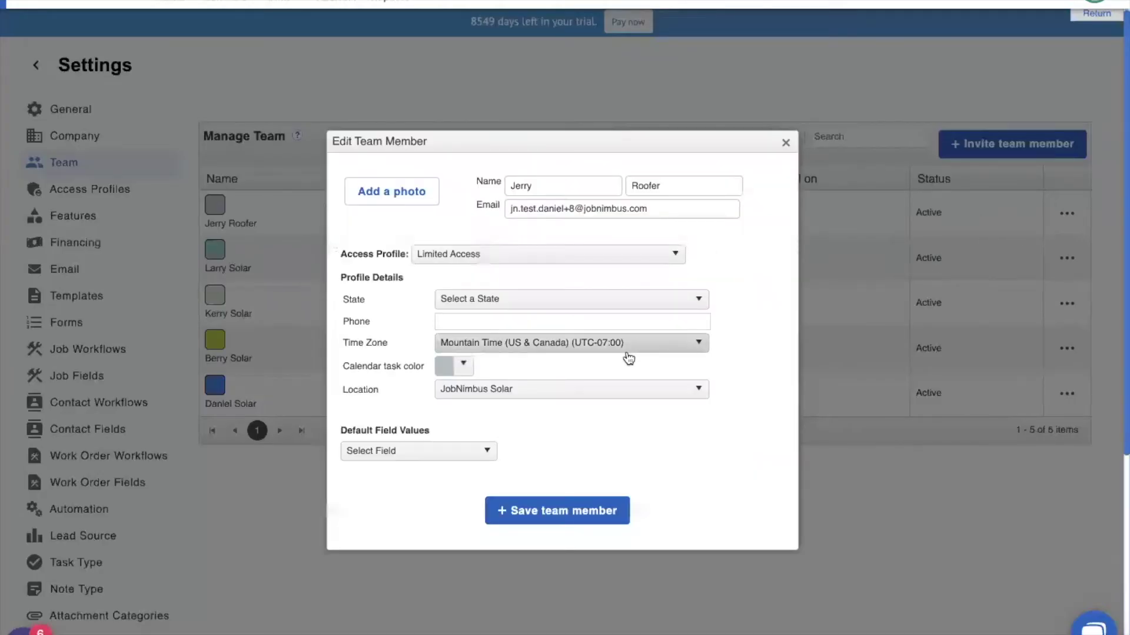
pyautogui.click(606, 390)
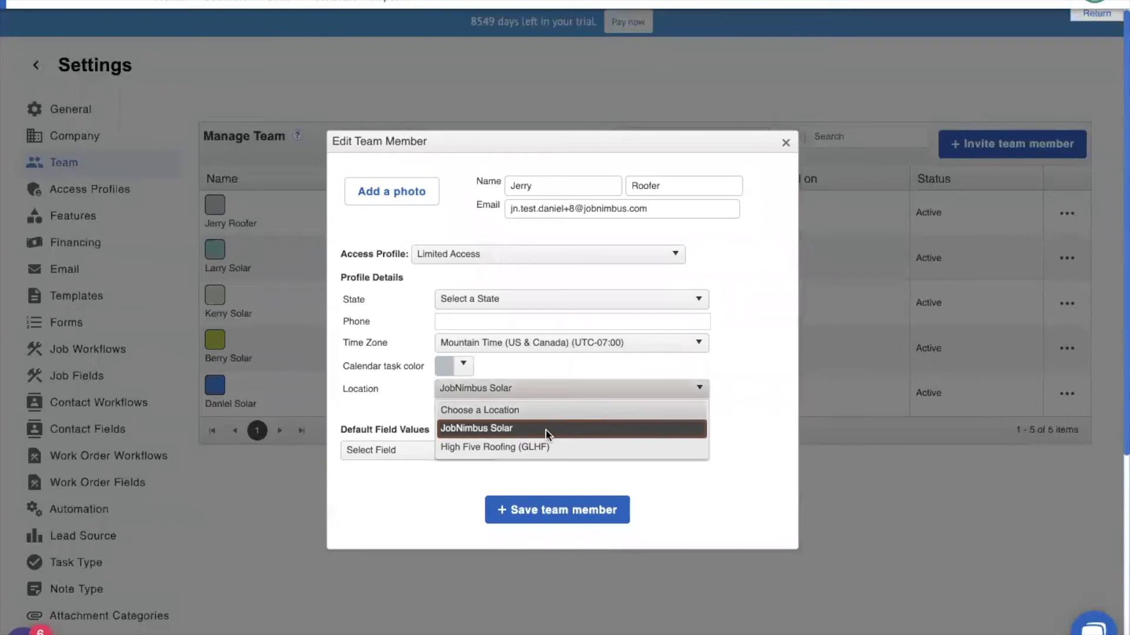
pyautogui.click(545, 450)
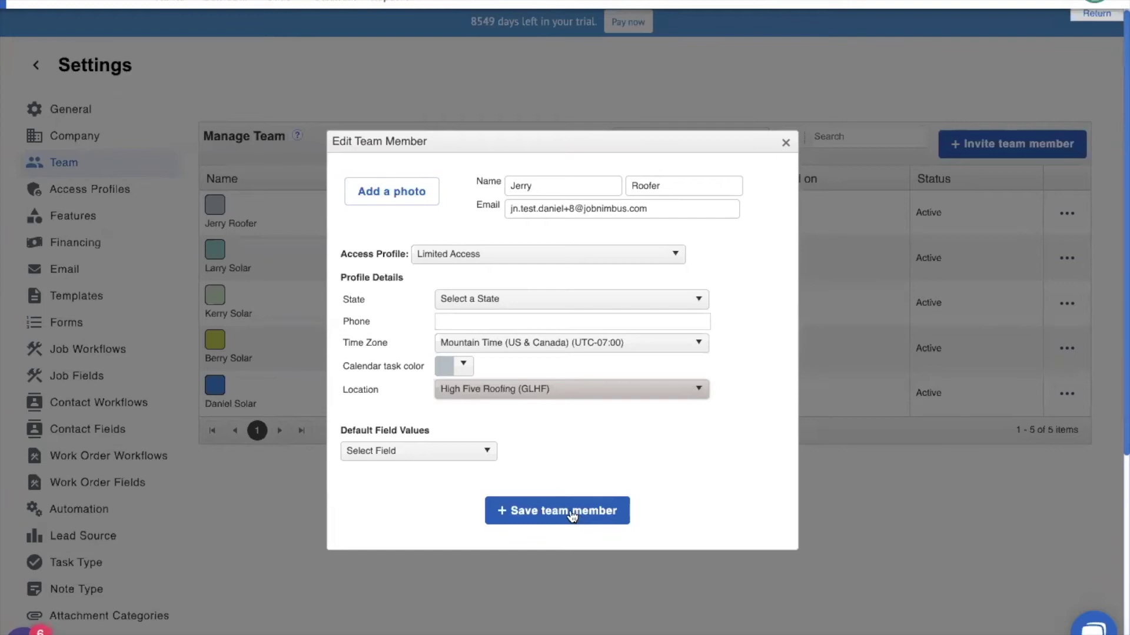
pyautogui.click(573, 516)
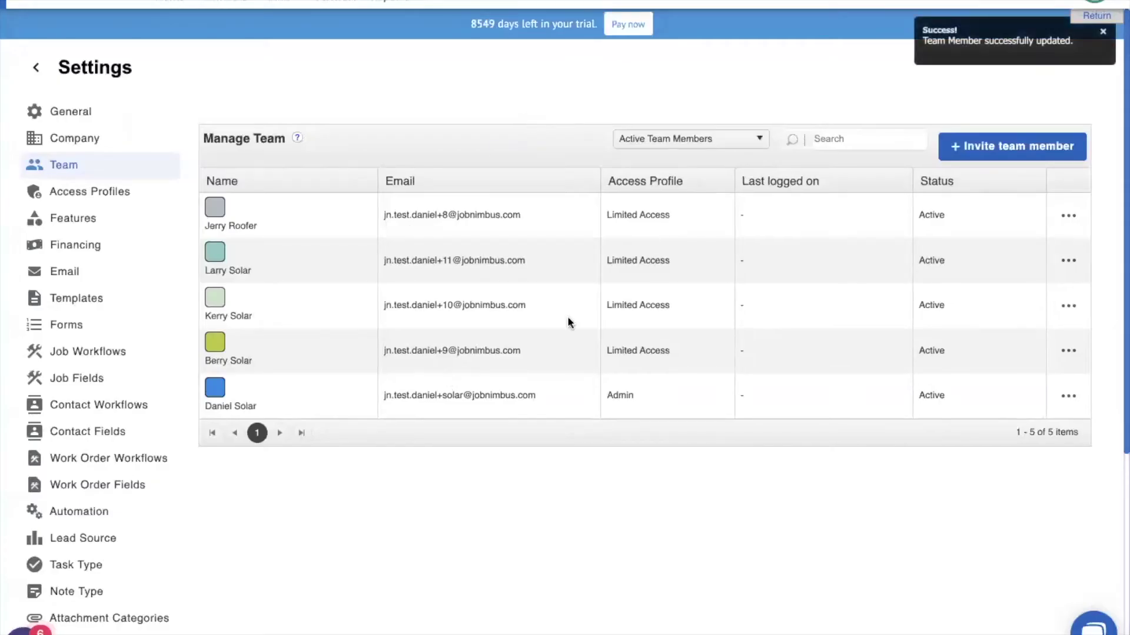
# Add a contact at High Five Roofing (GLHF), enter the customer's first and last name, and save
pyautogui.click(724, 2)
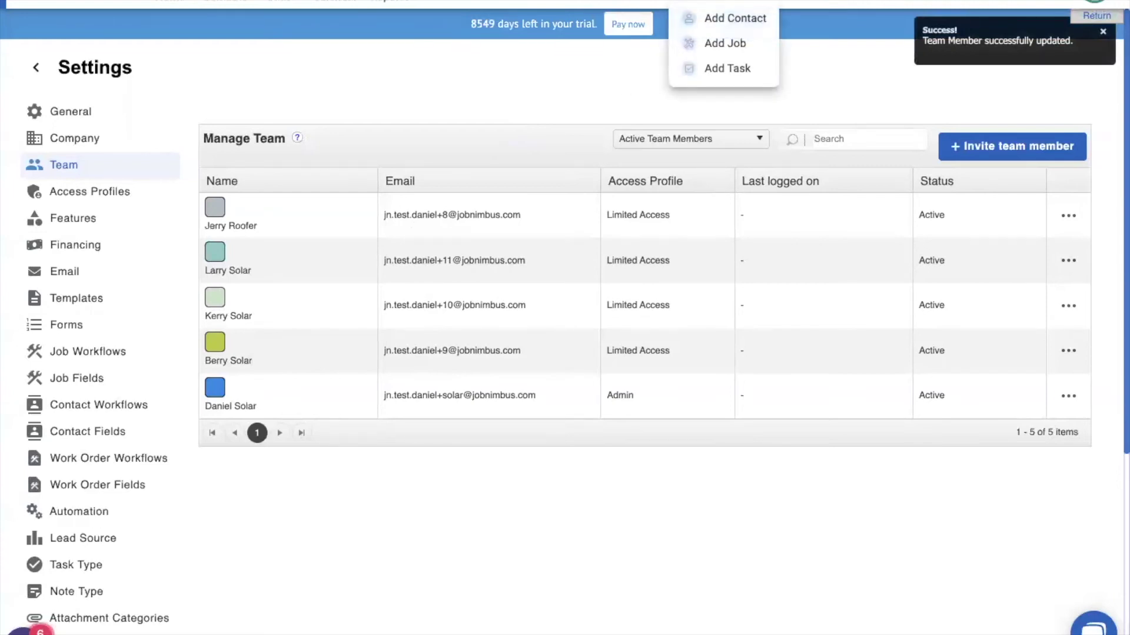
pyautogui.click(721, 21)
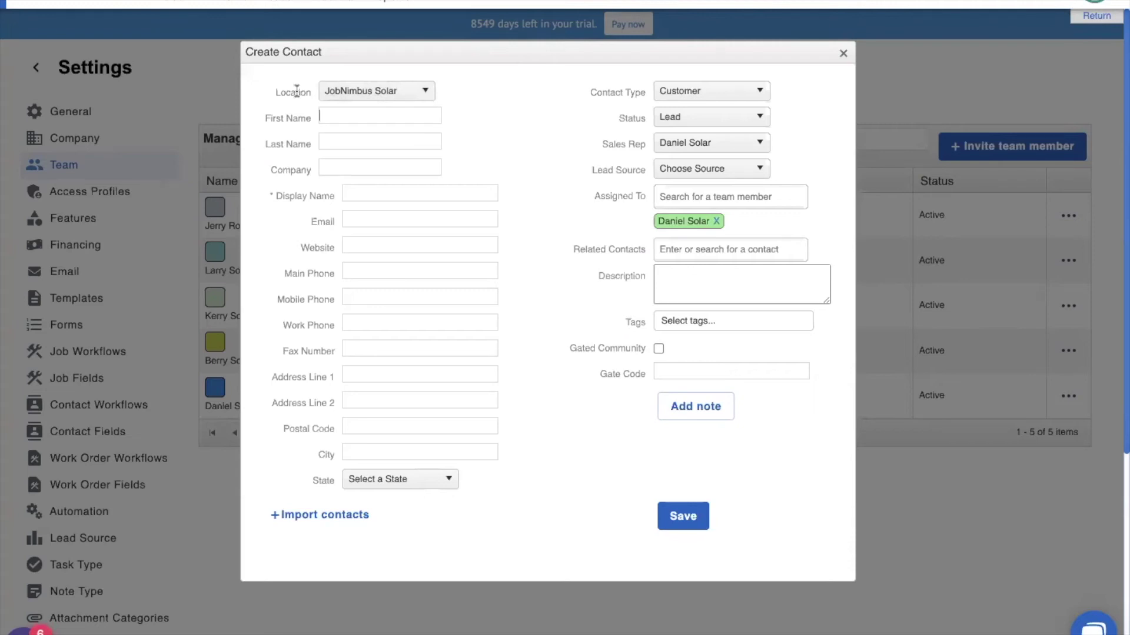
pyautogui.click(340, 96)
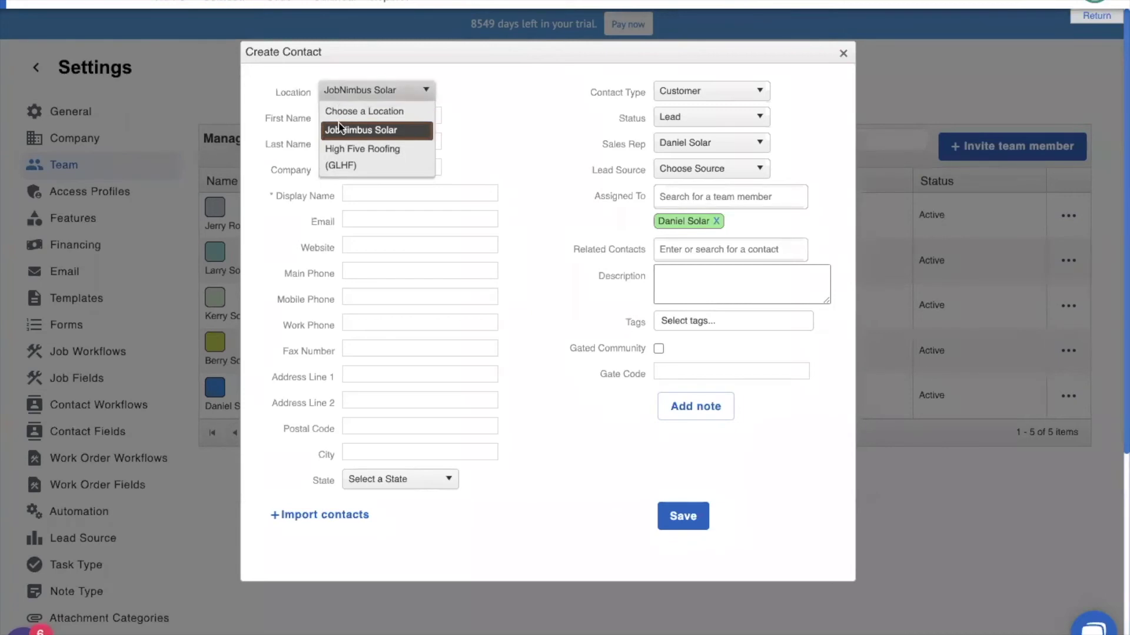
pyautogui.click(349, 154)
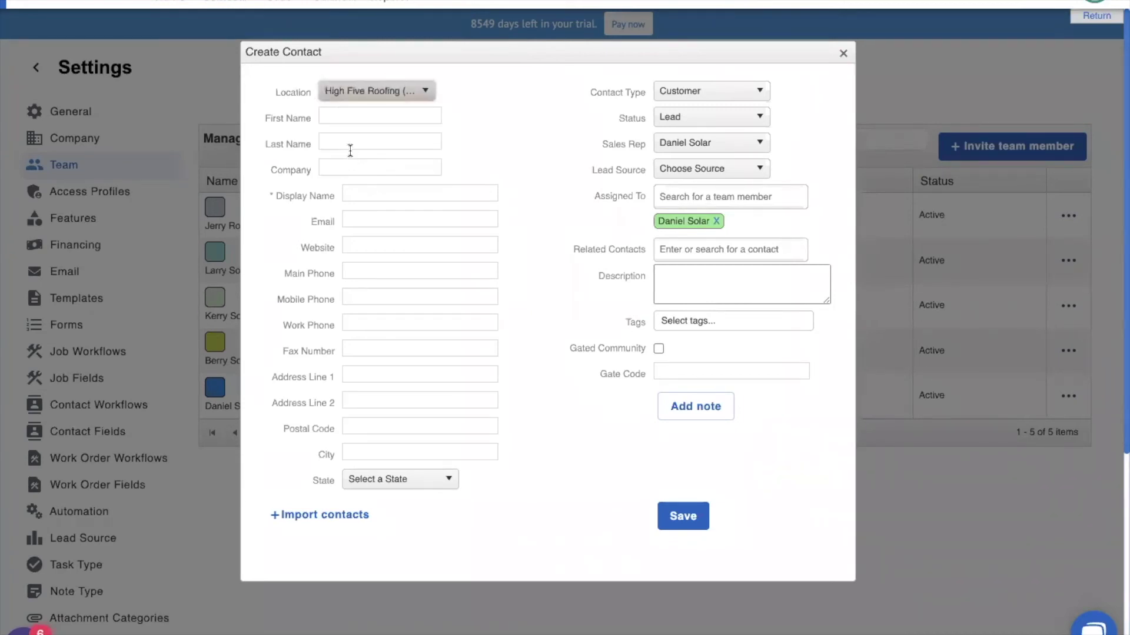
pyautogui.click(324, 116)
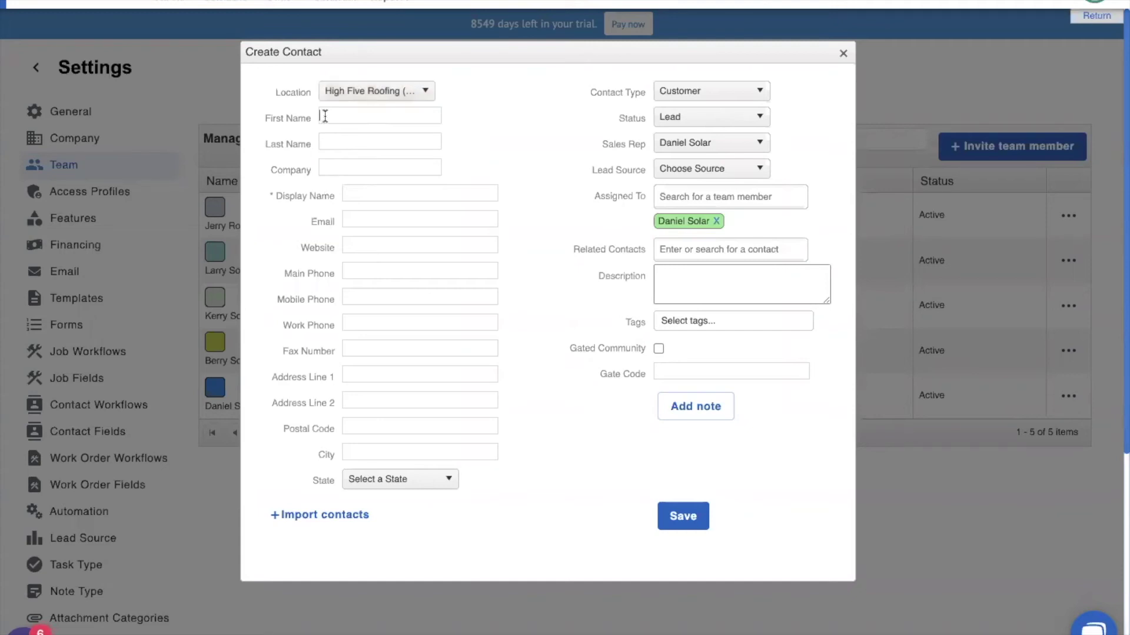
pyautogui.write('Dave')
pyautogui.click(325, 143)
pyautogui.write('Schwimmer')
pyautogui.click(688, 520)
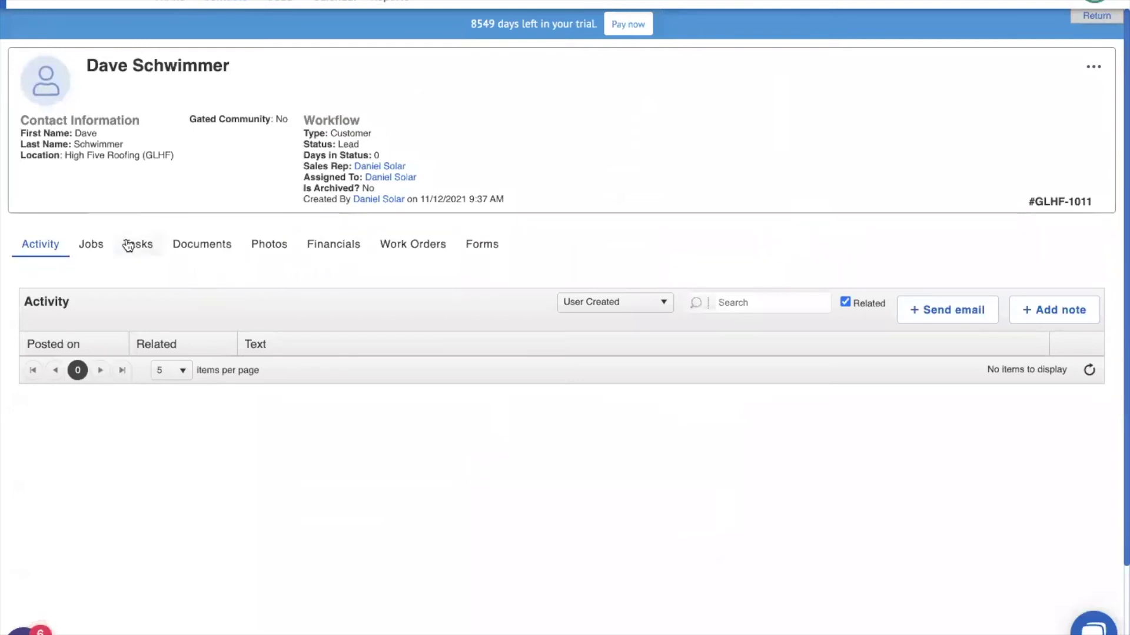
# Add a Roof Assessment task on the contact, due November 13, 2021
pyautogui.click(128, 246)
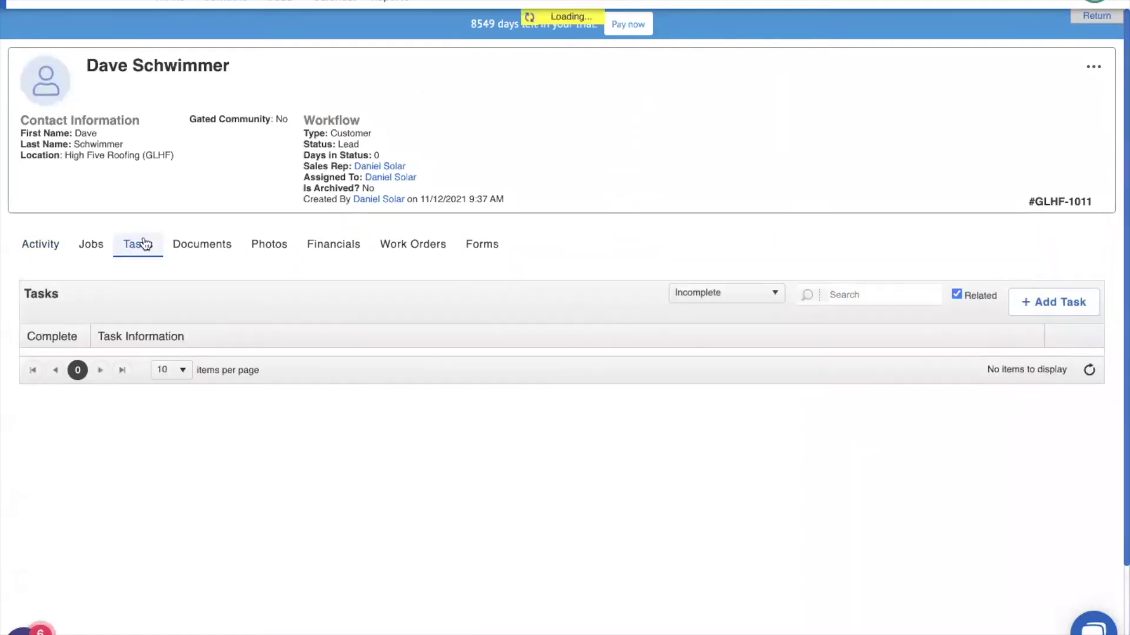
pyautogui.click(1046, 316)
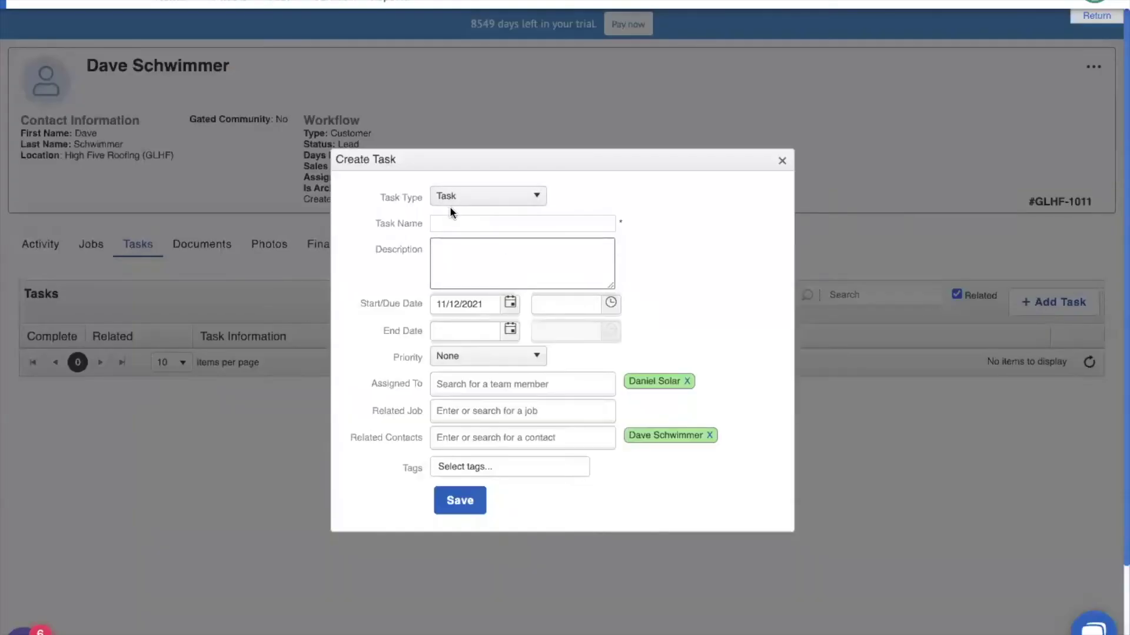
pyautogui.write('Roof Assessment')
pyautogui.click(509, 302)
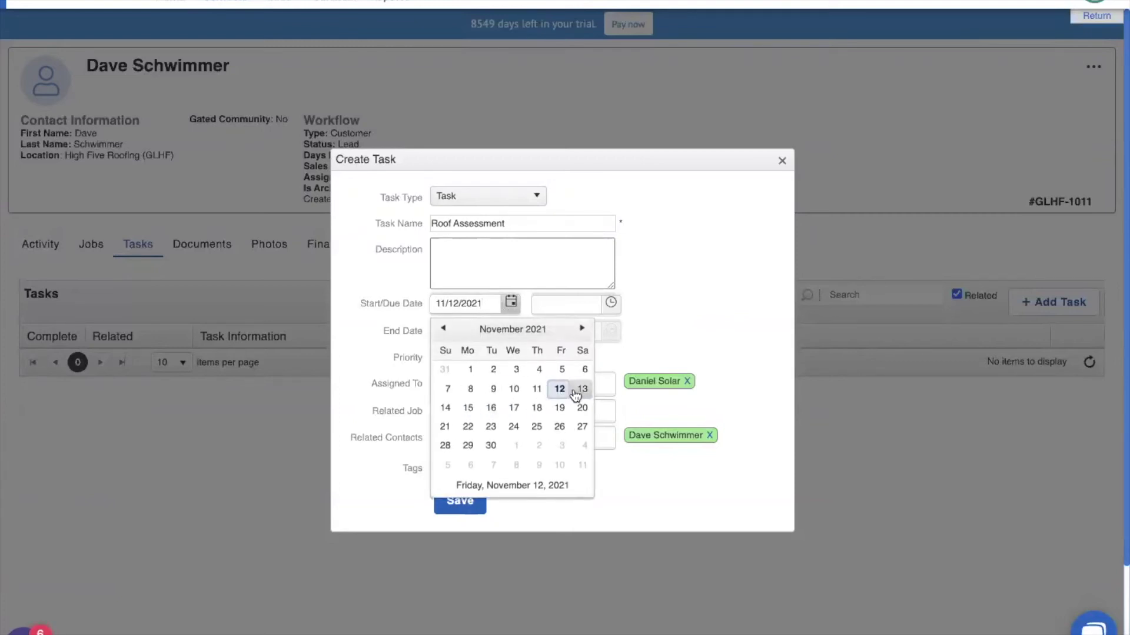
pyautogui.click(574, 392)
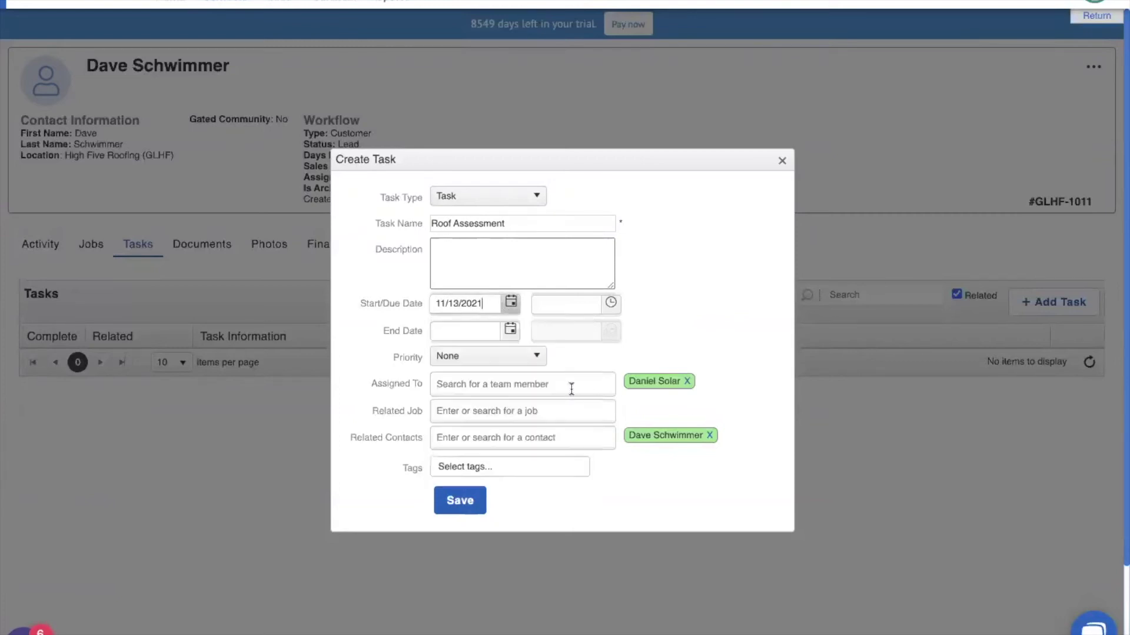
pyautogui.click(461, 501)
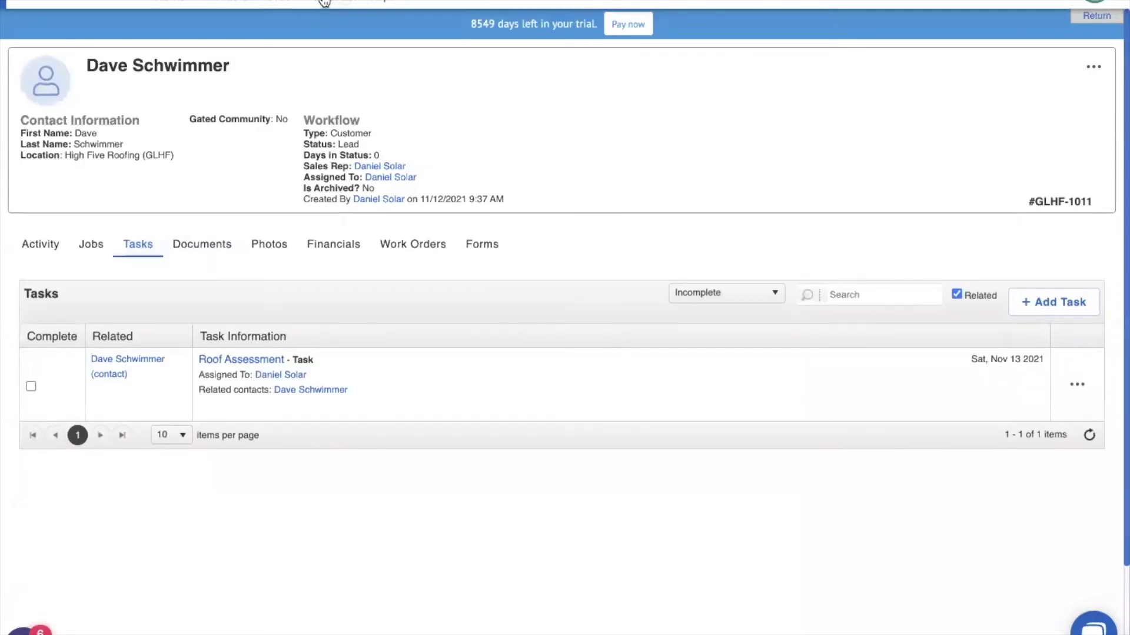
# Turn on 'Color code by location' in the Calendar so Nov 13's Roof Assessment shows magenta
pyautogui.click(324, 2)
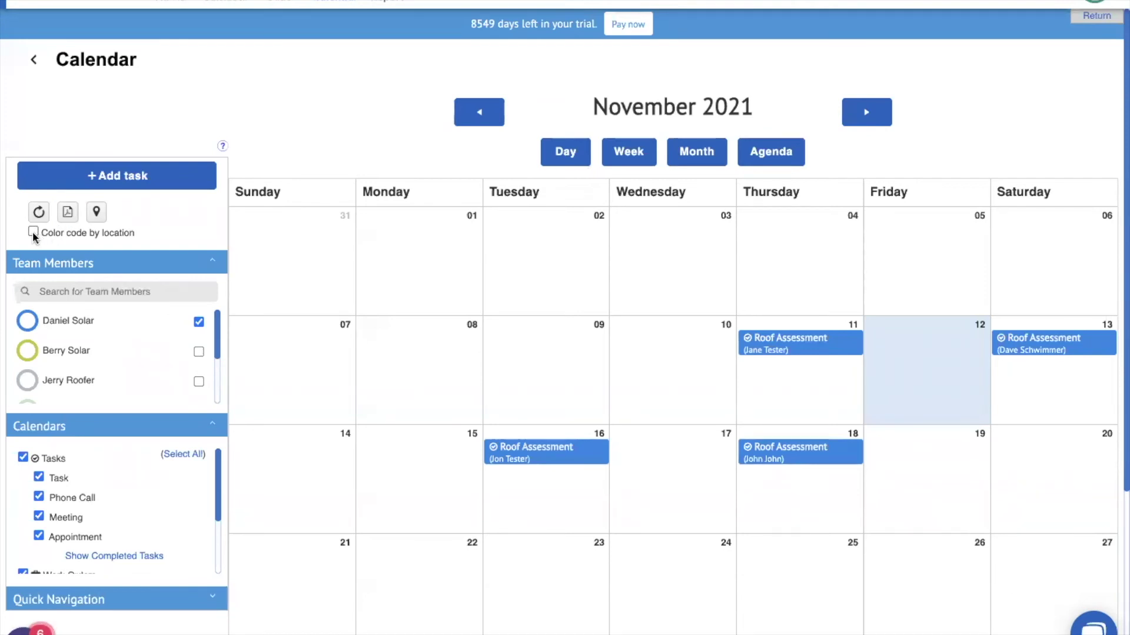
pyautogui.click(33, 233)
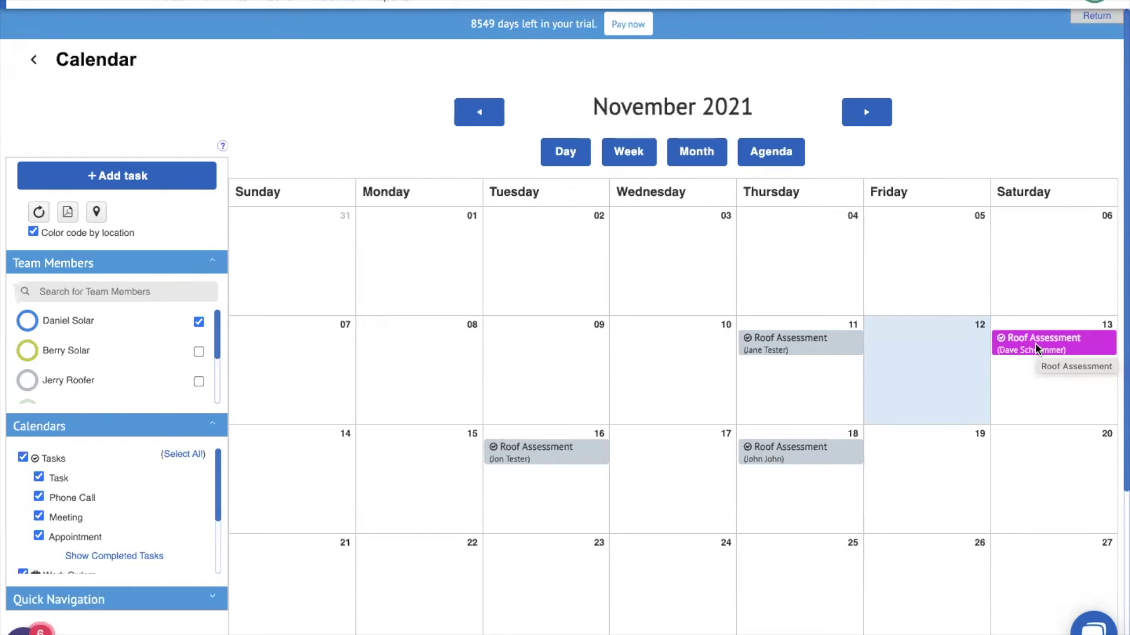
pyautogui.click(1095, 3)
# Enable the Location Based Products feature under Settings > Features and confirm it
pyautogui.click(1061, 154)
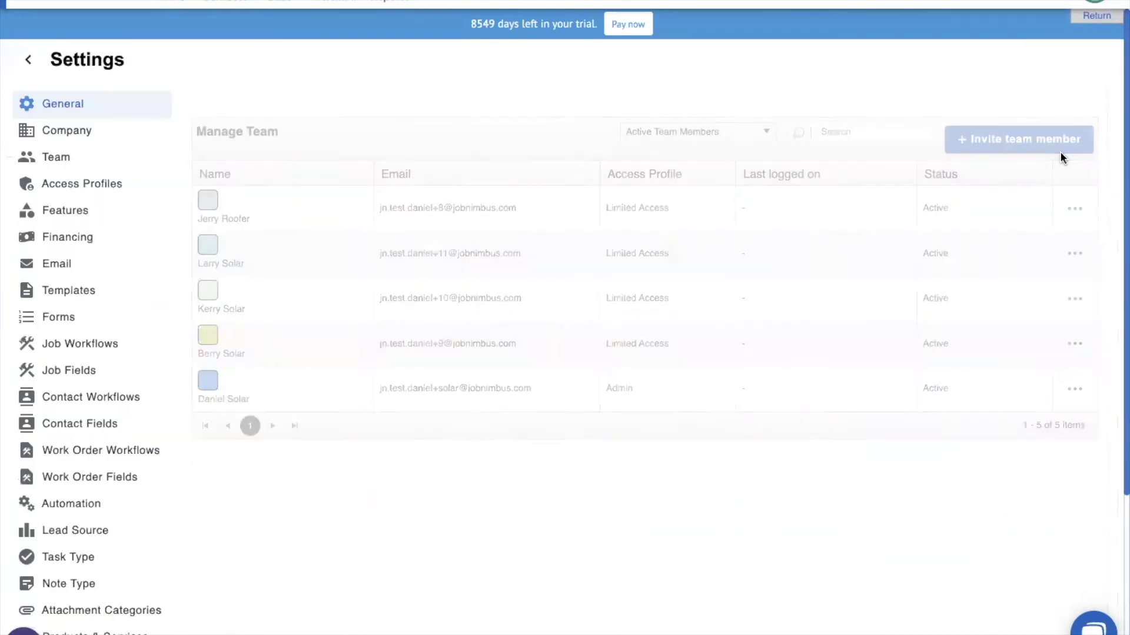
pyautogui.click(66, 212)
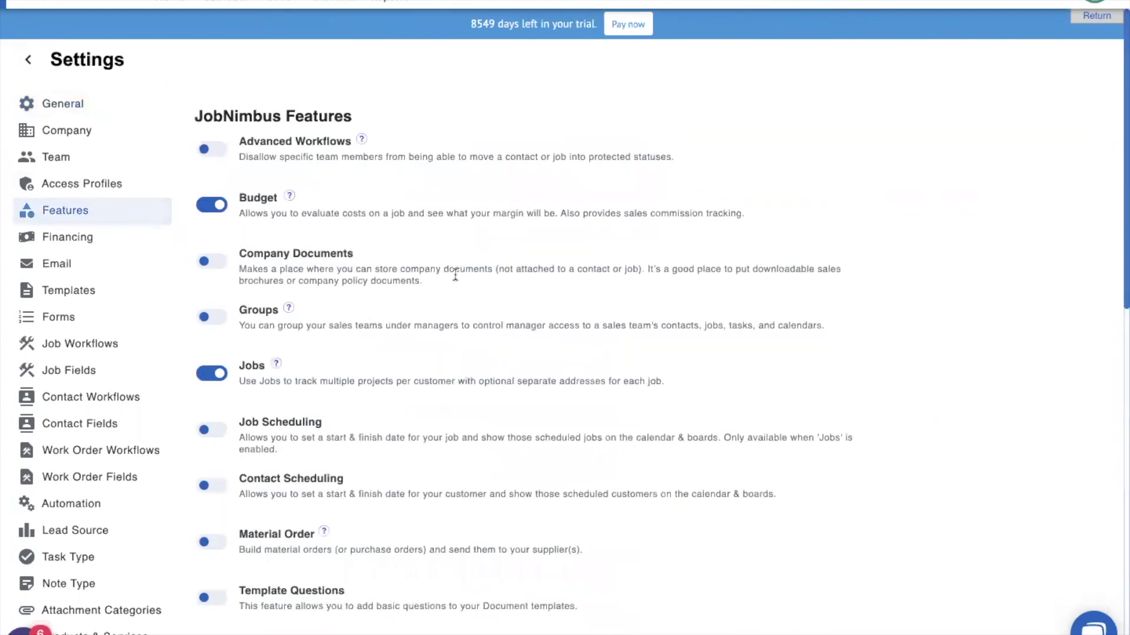
pyautogui.scroll(-2, 408, 282)
pyautogui.scroll(-5, 406, 283)
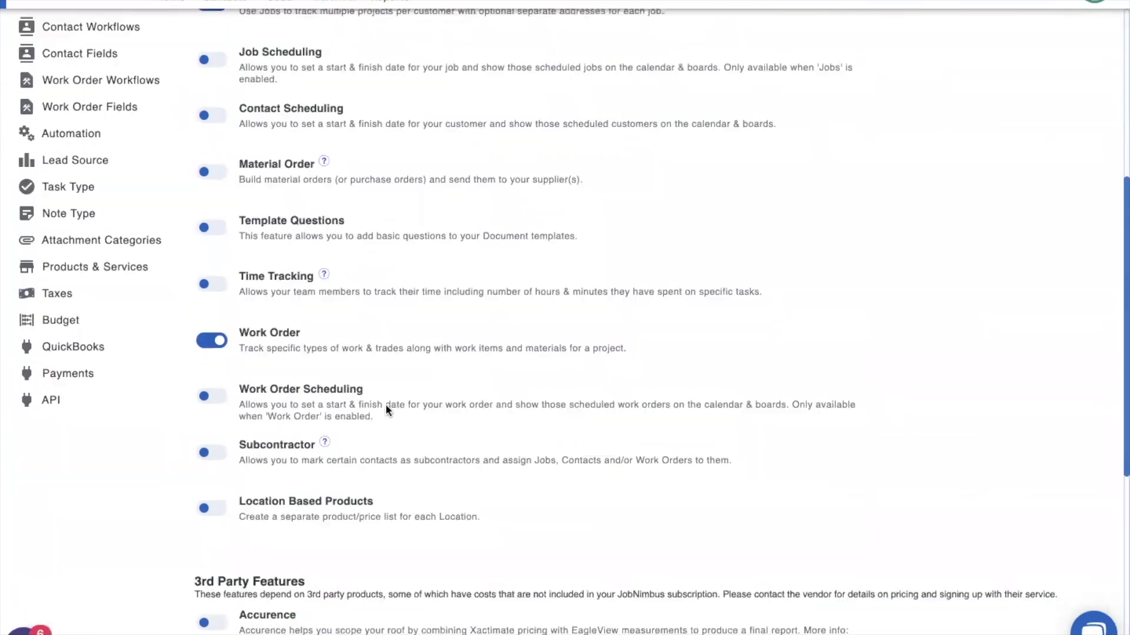
pyautogui.click(212, 508)
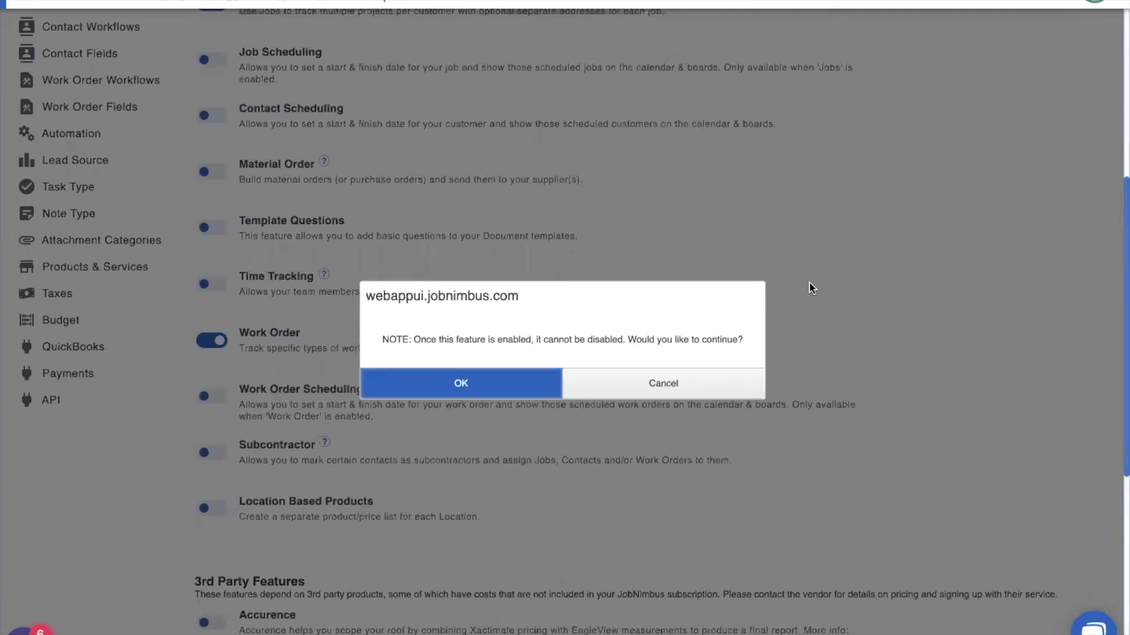
pyautogui.click(479, 383)
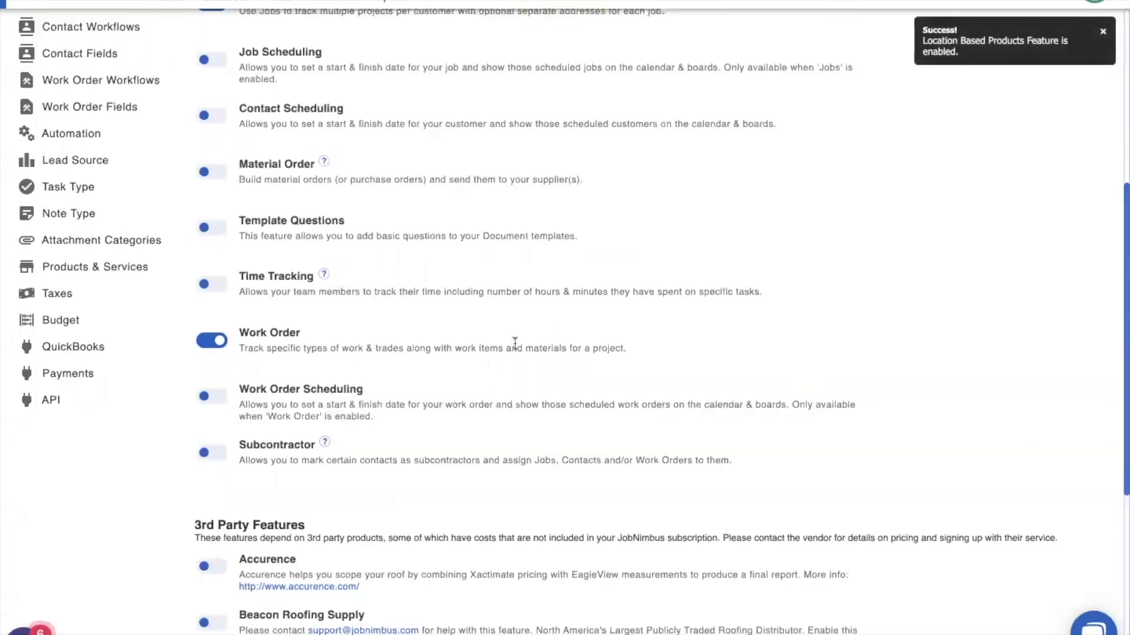
# Open Products & Services and look at the existing Solar Tiles product without changes
pyautogui.click(82, 263)
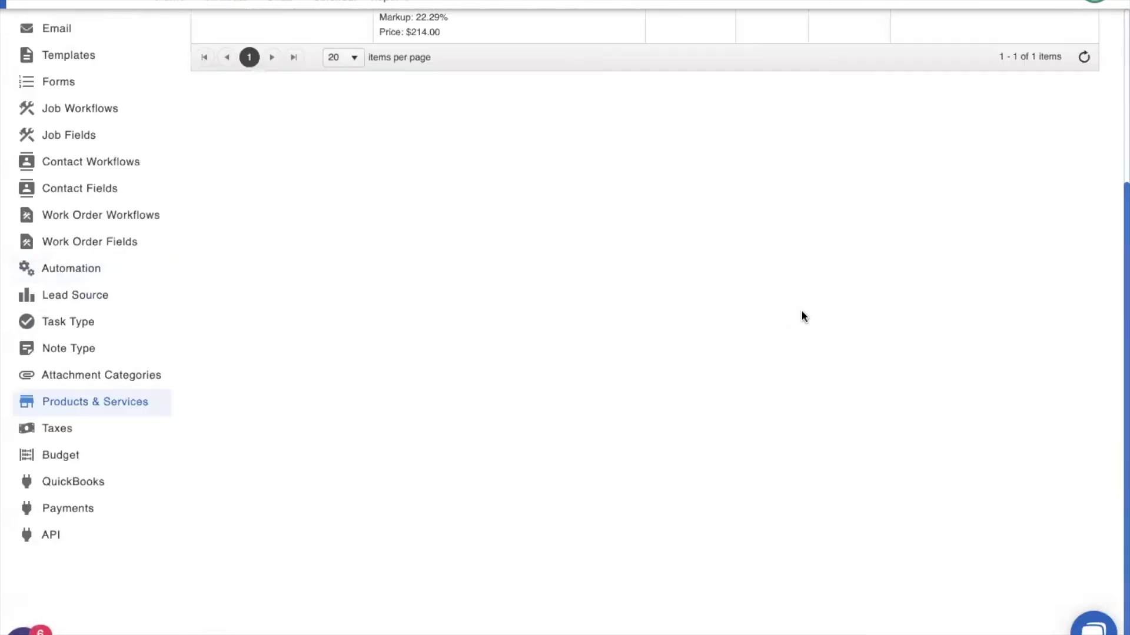
pyautogui.scroll(5, 666, 277)
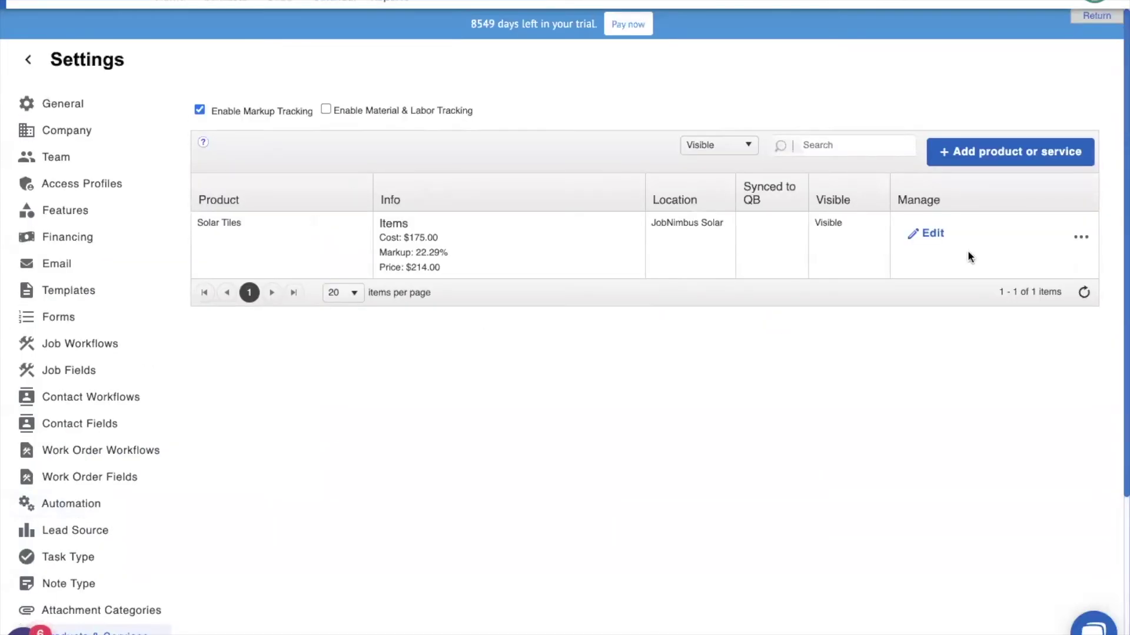
pyautogui.click(929, 235)
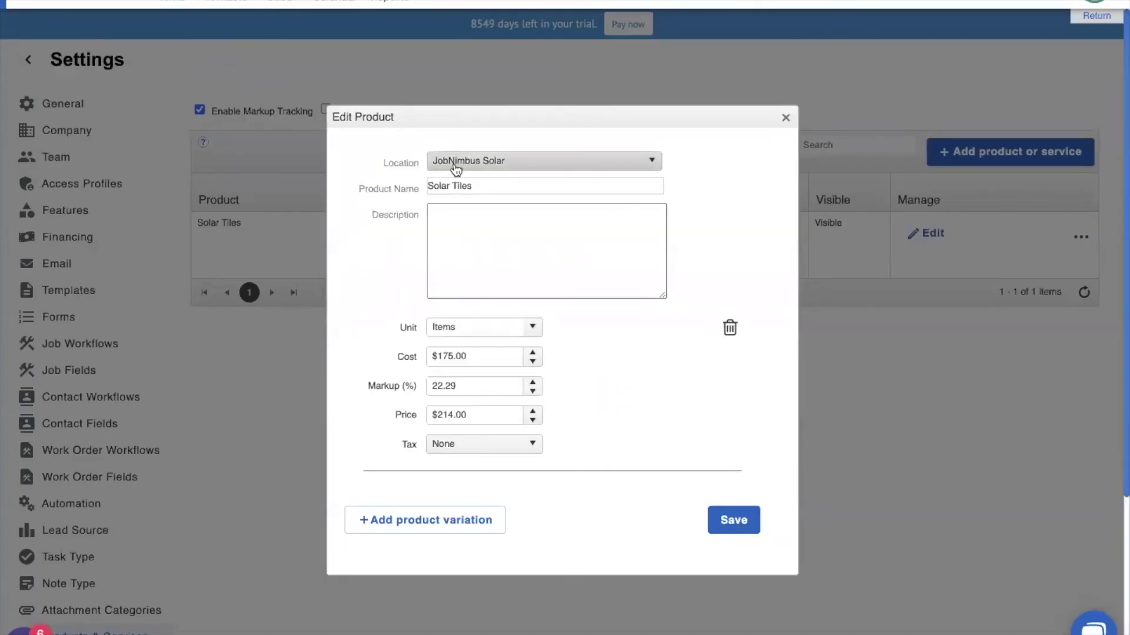
pyautogui.click(784, 119)
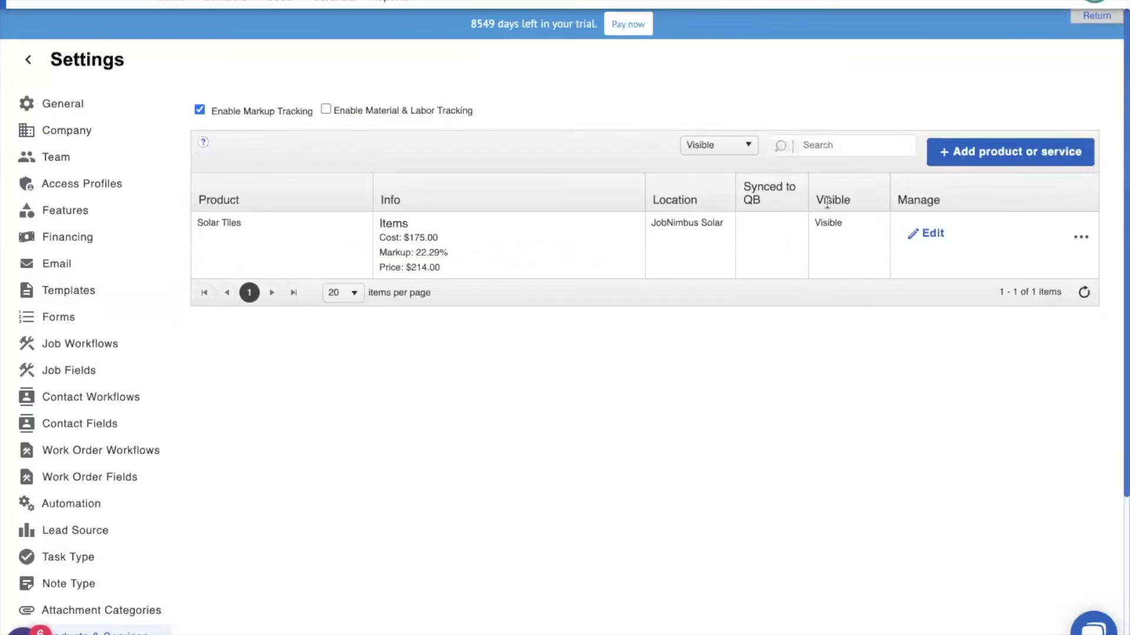
# Add 'Solar, no, Shingles' for High Five Roofing (GLHF) with cost 67 and markup 88%
pyautogui.click(1002, 152)
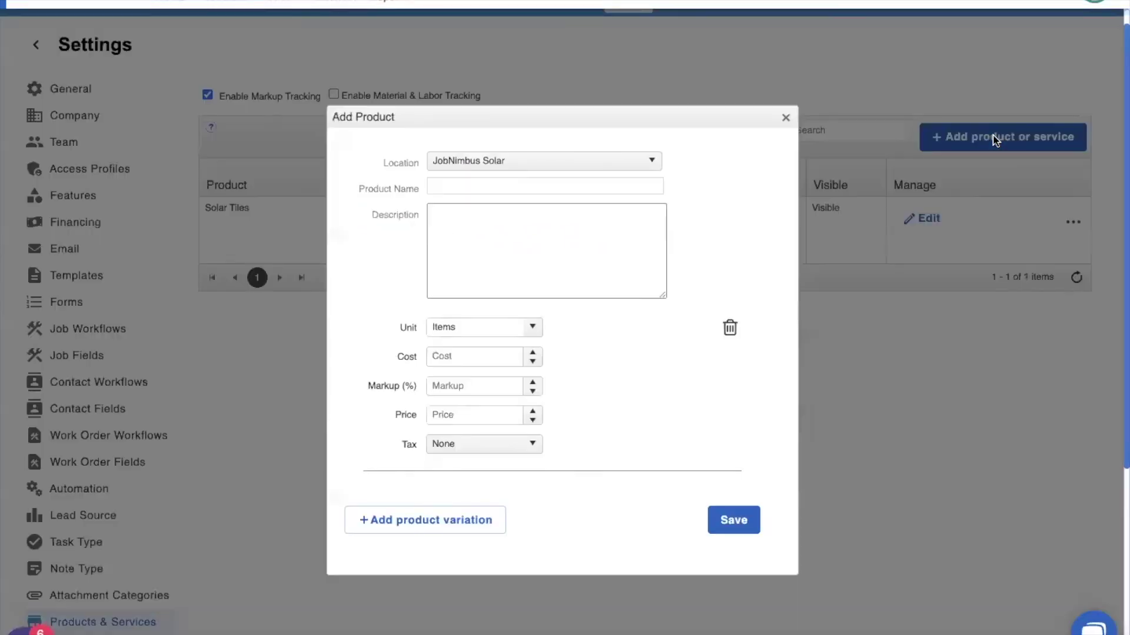
pyautogui.click(514, 160)
pyautogui.click(495, 199)
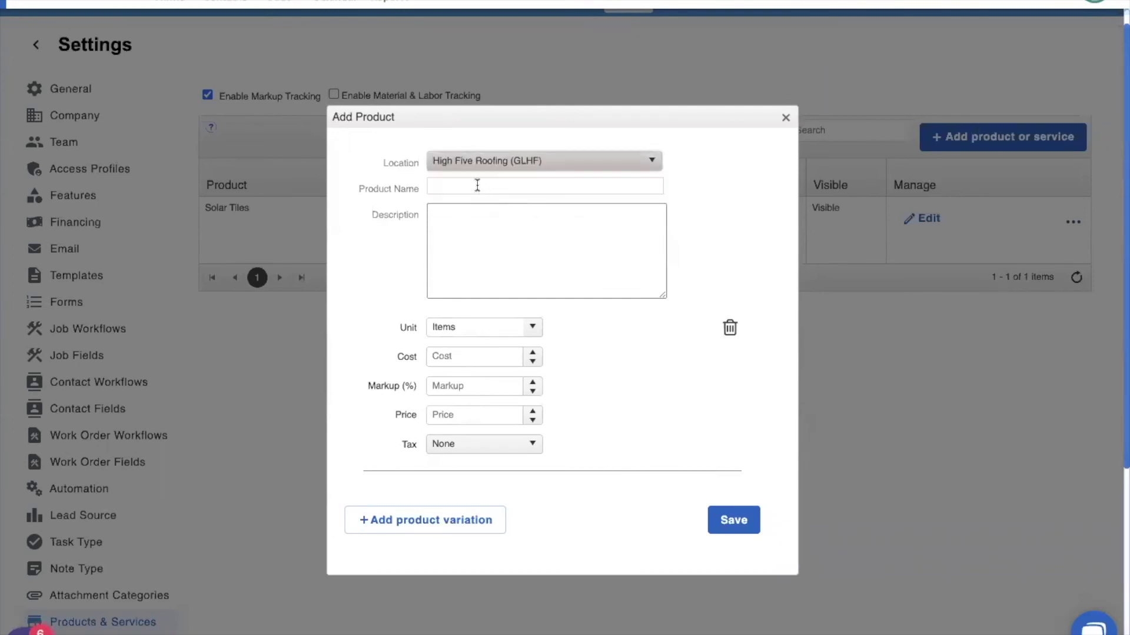
pyautogui.click(477, 185)
pyautogui.write('Solar, no, Shingles')
pyautogui.click(441, 355)
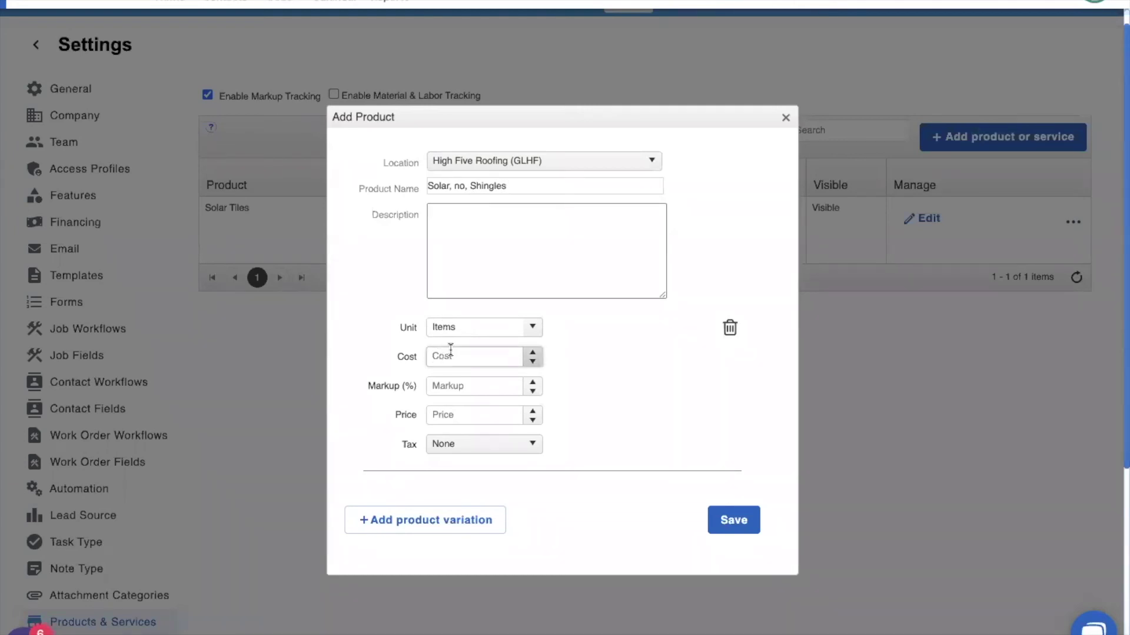
pyautogui.write('67')
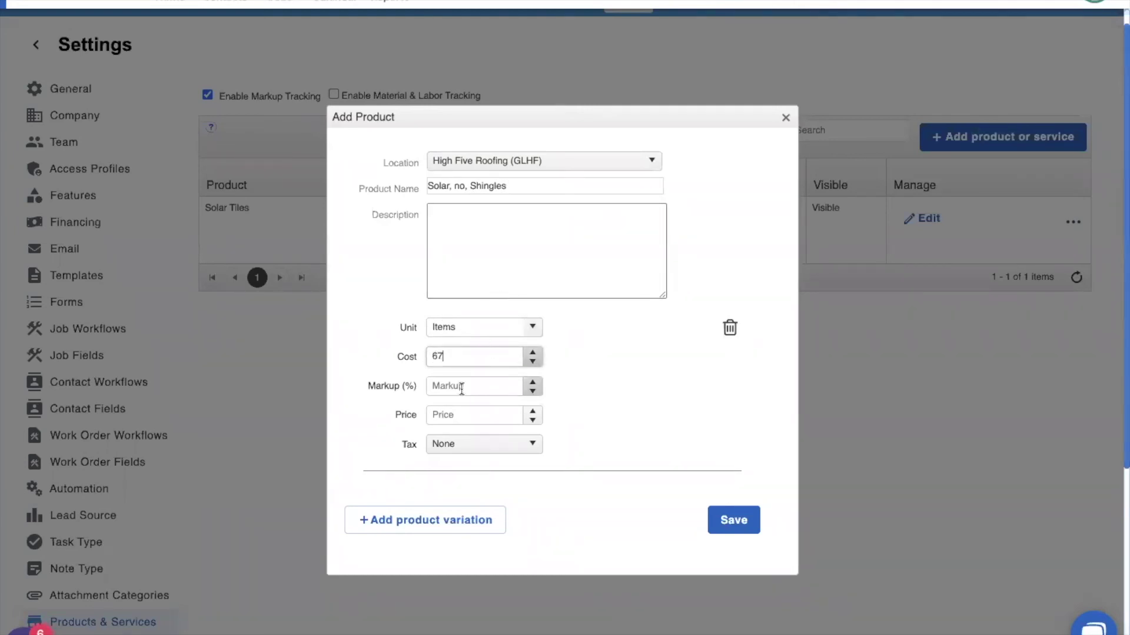
pyautogui.click(464, 387)
pyautogui.write('88')
pyautogui.click(731, 520)
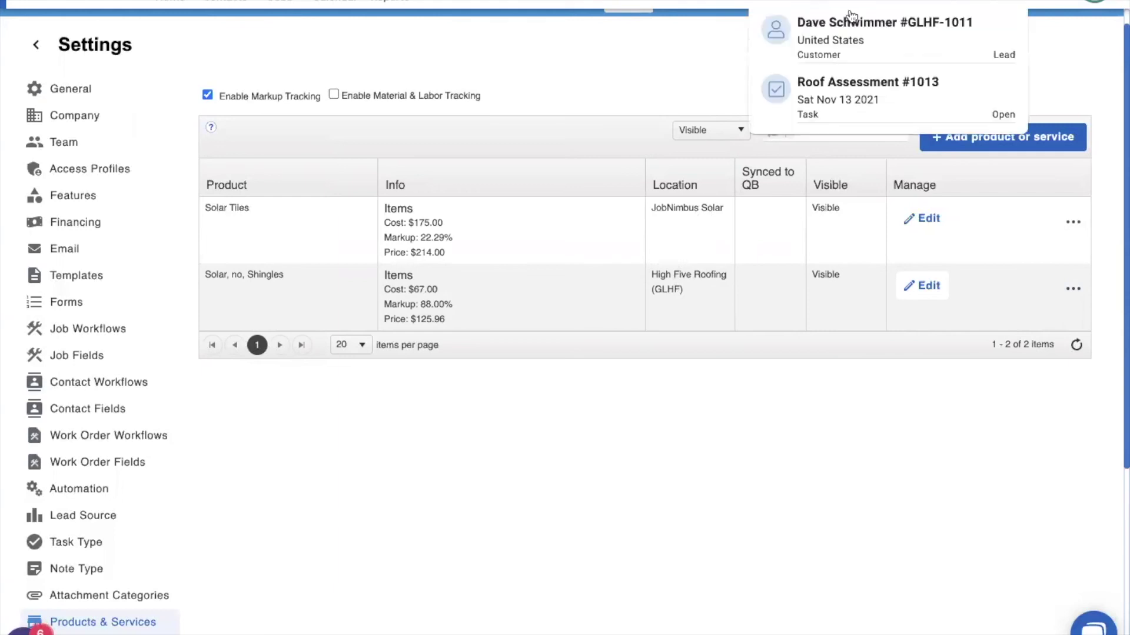
# Open the GLHF customer's contact record and its Financials tab
pyautogui.click(853, 27)
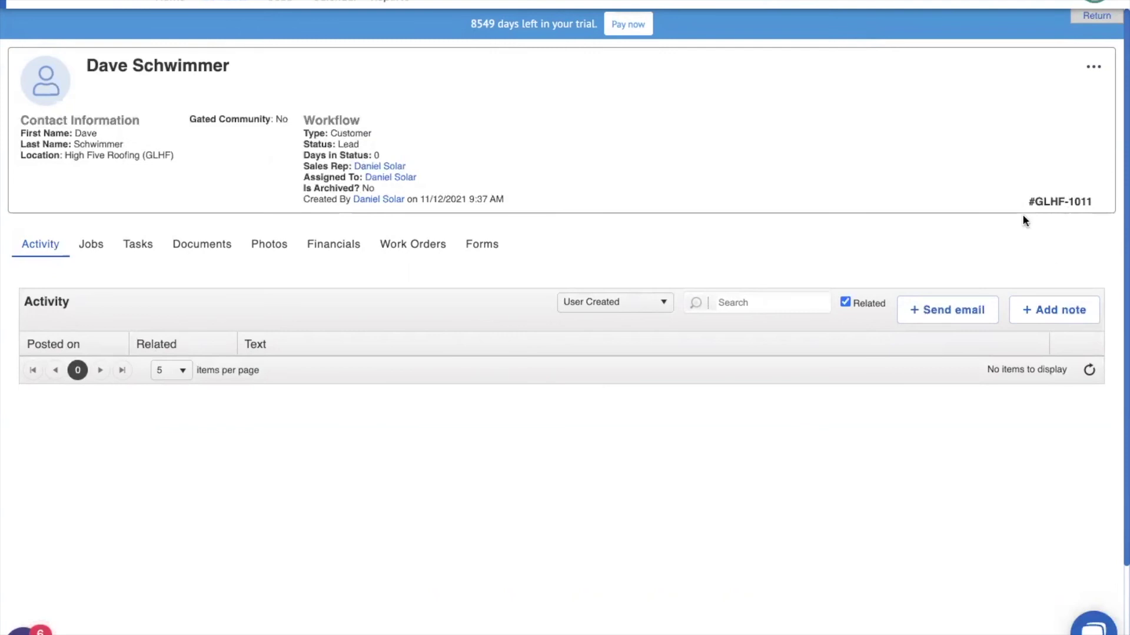
pyautogui.moveTo(1014, 205); pyautogui.dragTo(1022, 202)
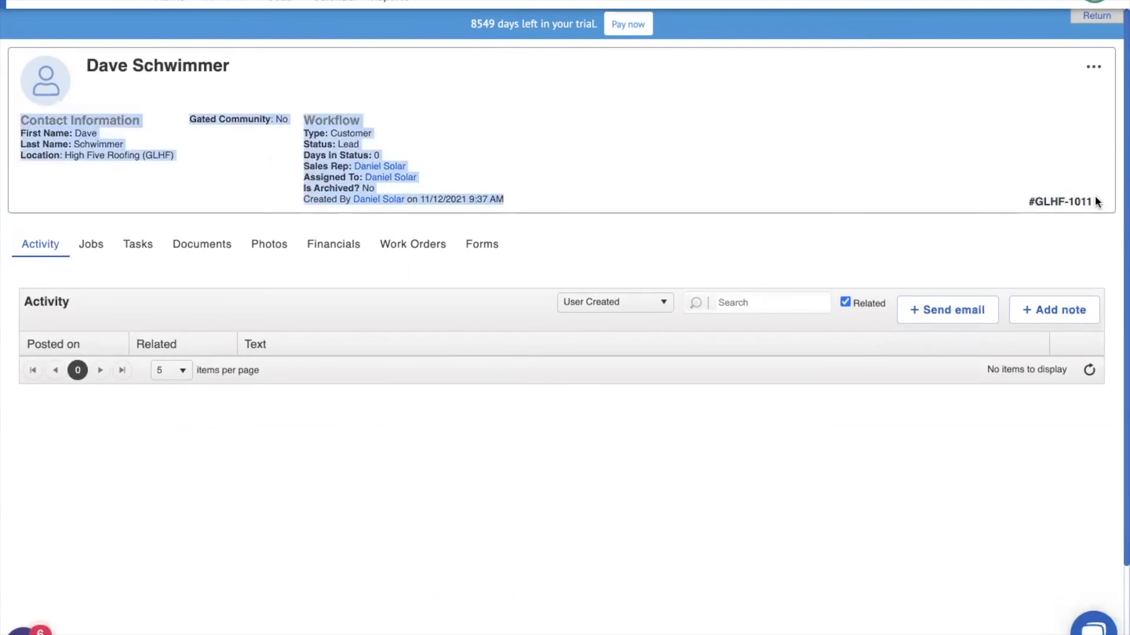
pyautogui.click(1061, 202)
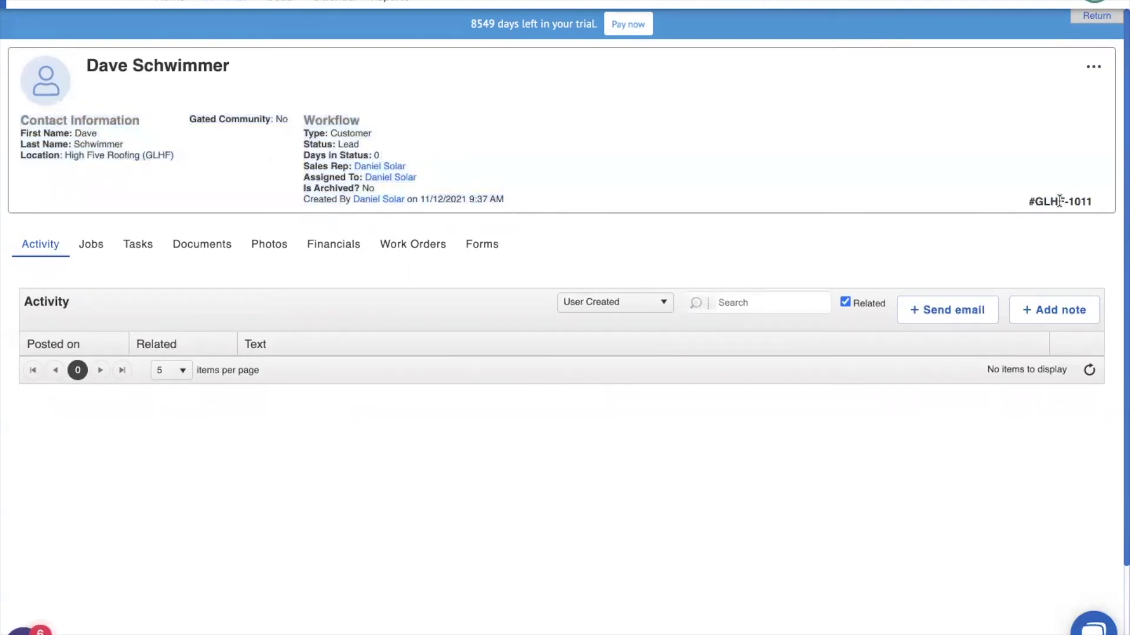
pyautogui.click(339, 246)
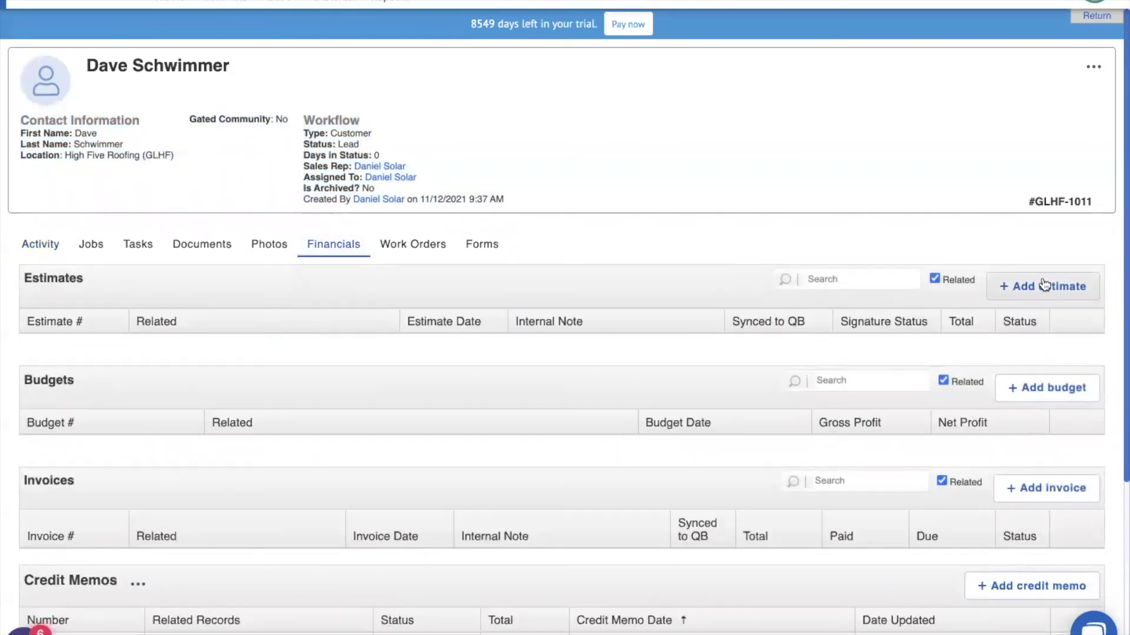
# Create an estimate with one Solar, no, Shingles line at $125.96 and save it
pyautogui.click(1043, 282)
pyautogui.click(174, 206)
pyautogui.write('solar')
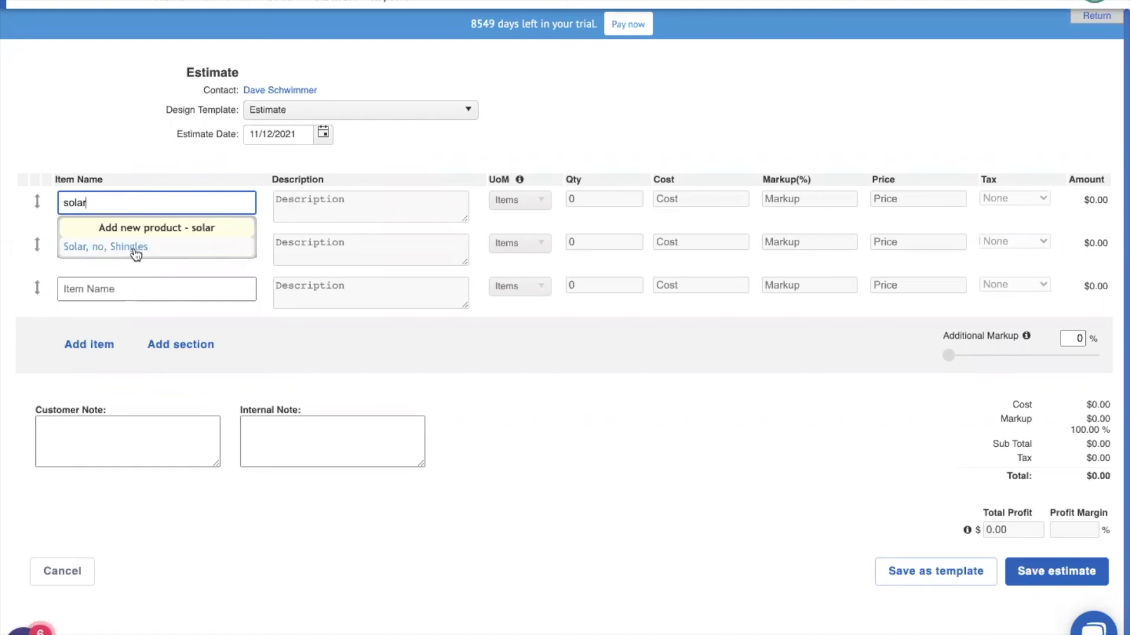
pyautogui.click(135, 250)
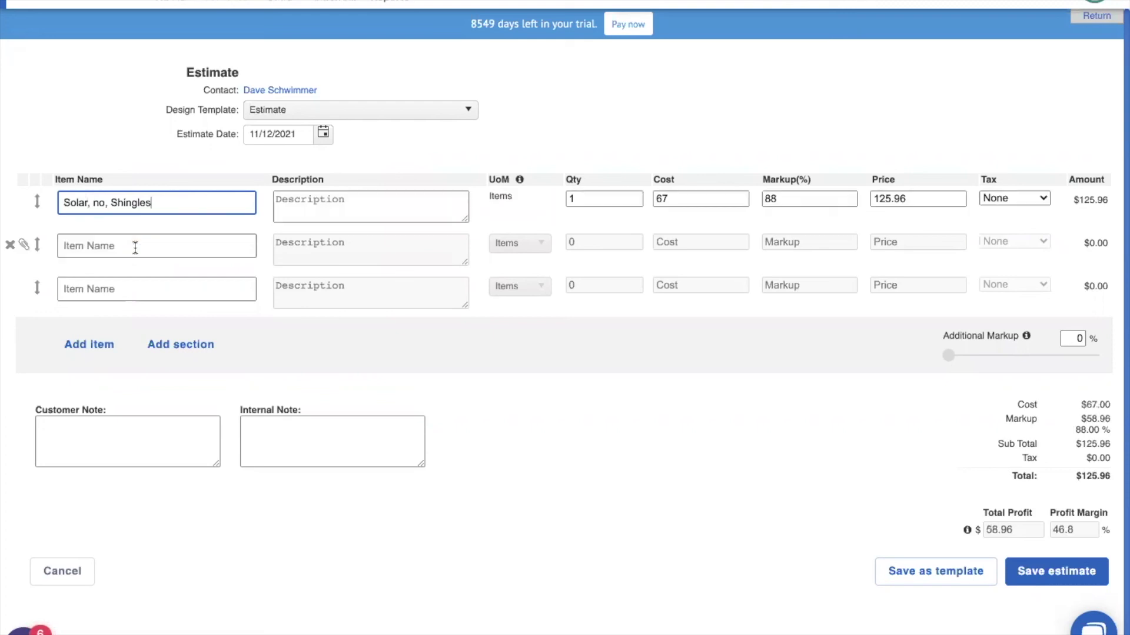
pyautogui.click(1052, 576)
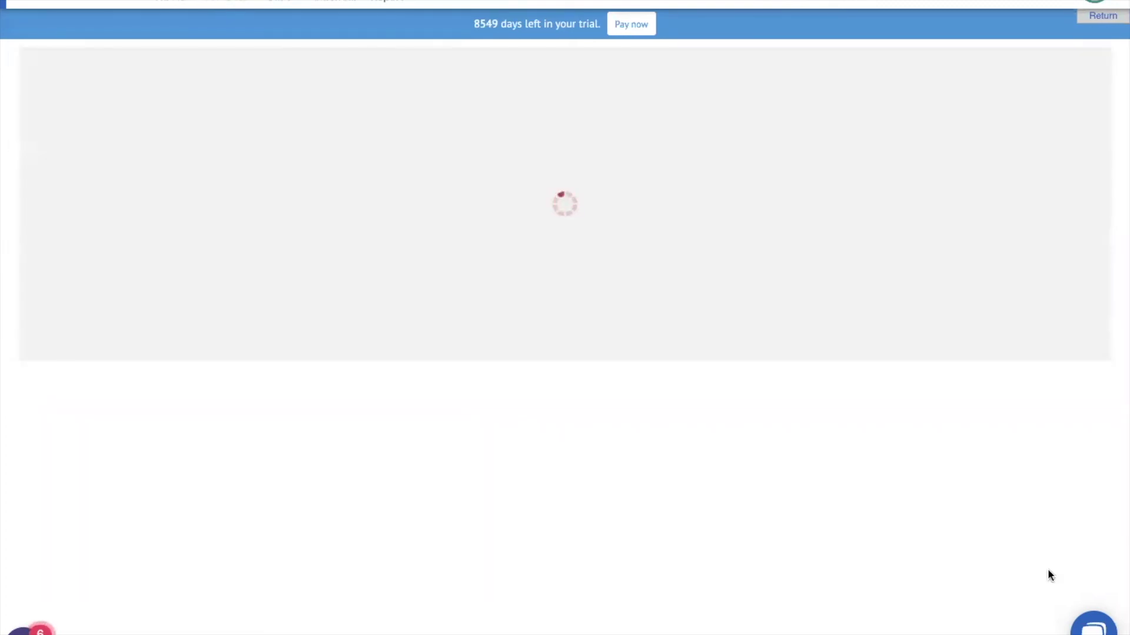
# Review the saved estimate's High Five Roofing header and address lines
pyautogui.scroll(-3, 704, 295)
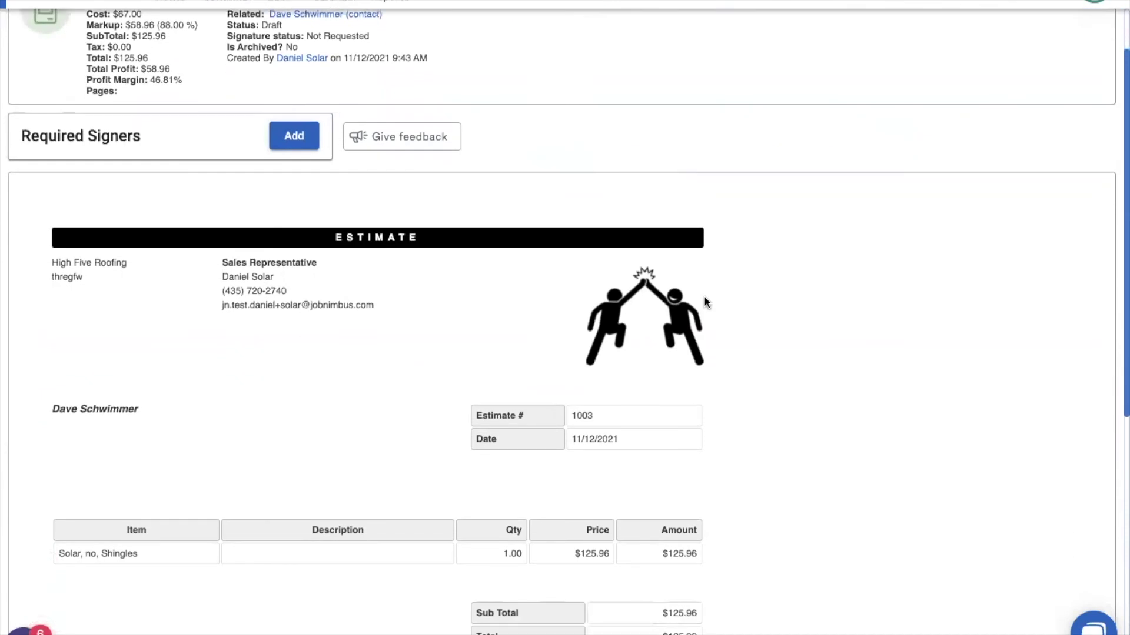
pyautogui.scroll(-2, 392, 186)
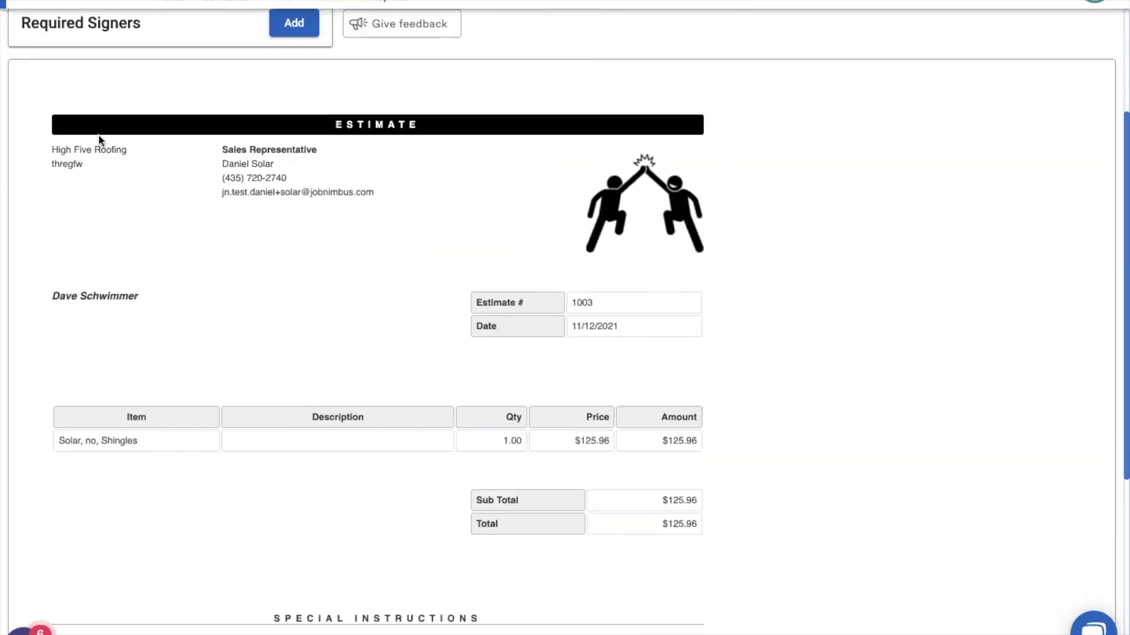
pyautogui.moveTo(83, 164); pyautogui.dragTo(48, 164)
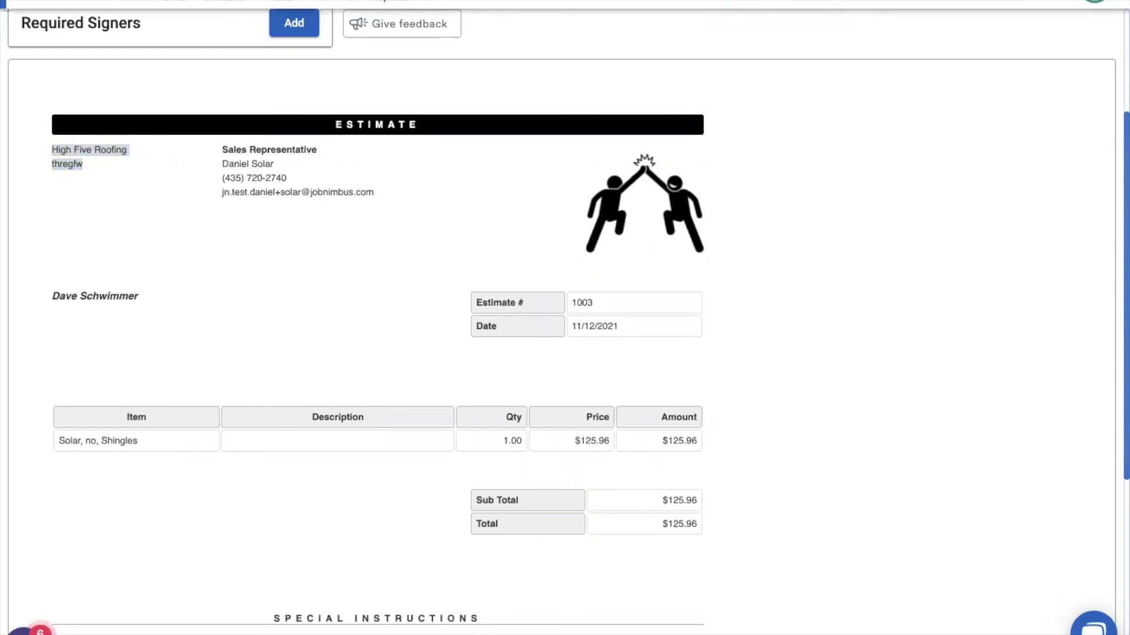
# Find the JobNimbus Solar contact and save its location as JobNimbus Solar
pyautogui.click(836, 3)
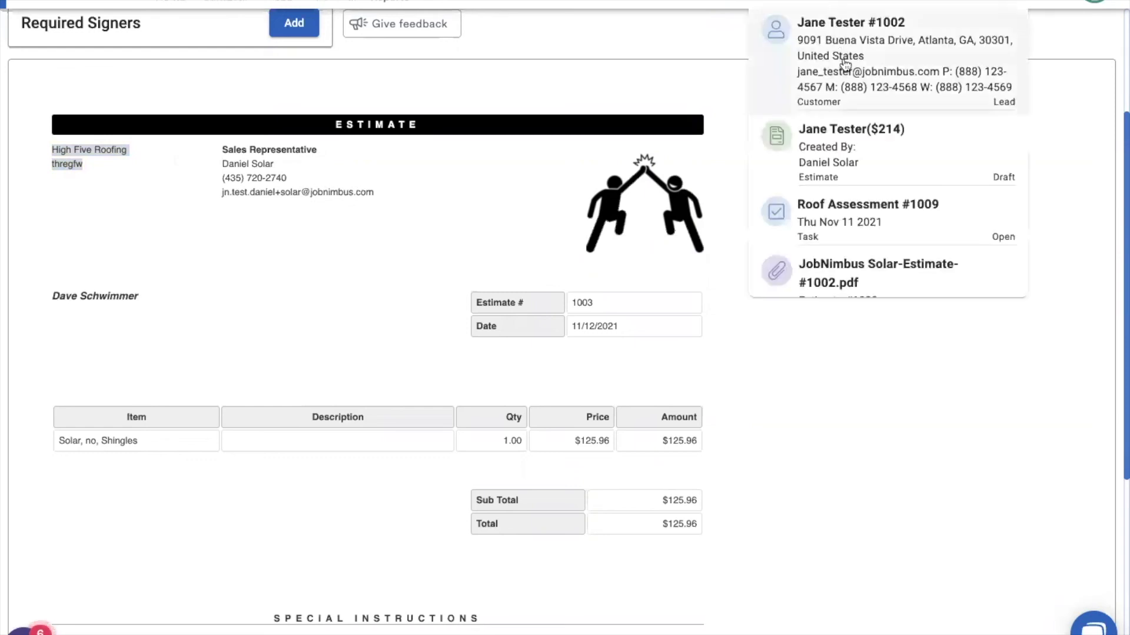
pyautogui.click(842, 58)
pyautogui.click(1092, 67)
pyautogui.click(1016, 82)
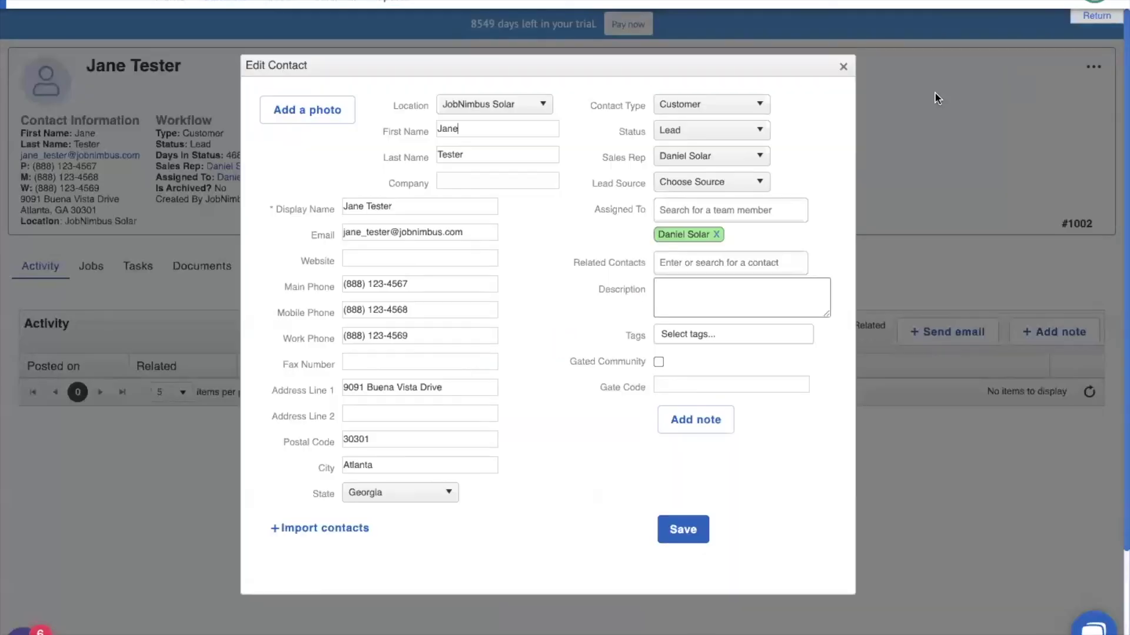
pyautogui.click(503, 107)
pyautogui.click(502, 106)
pyautogui.click(700, 530)
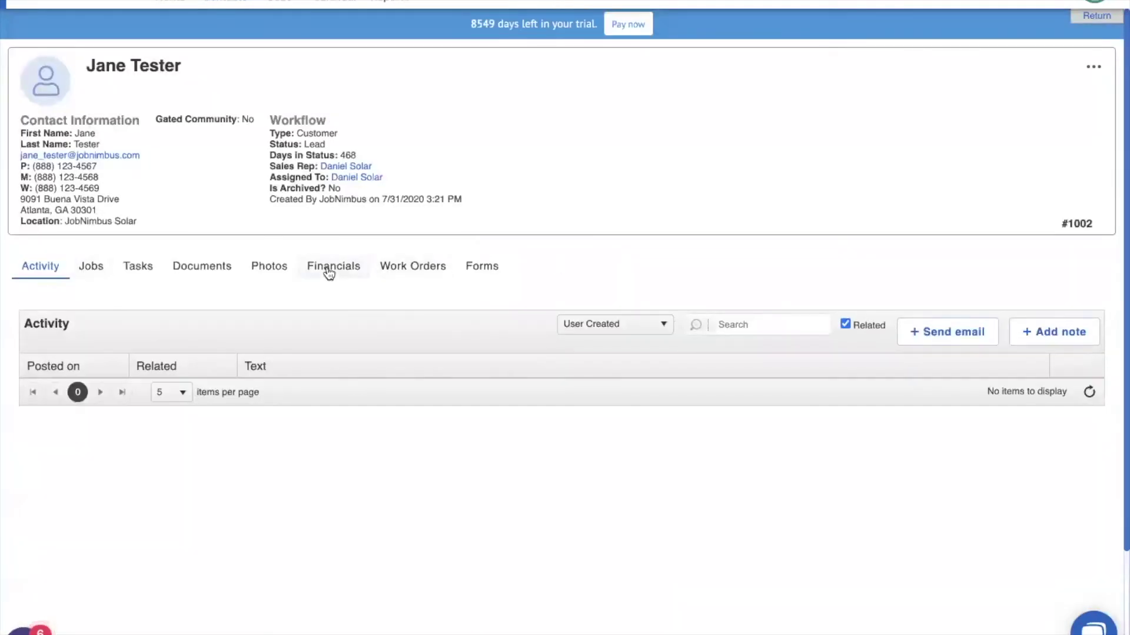
# Start a new estimate from Financials with Solar Tiles as the first line item
pyautogui.click(333, 270)
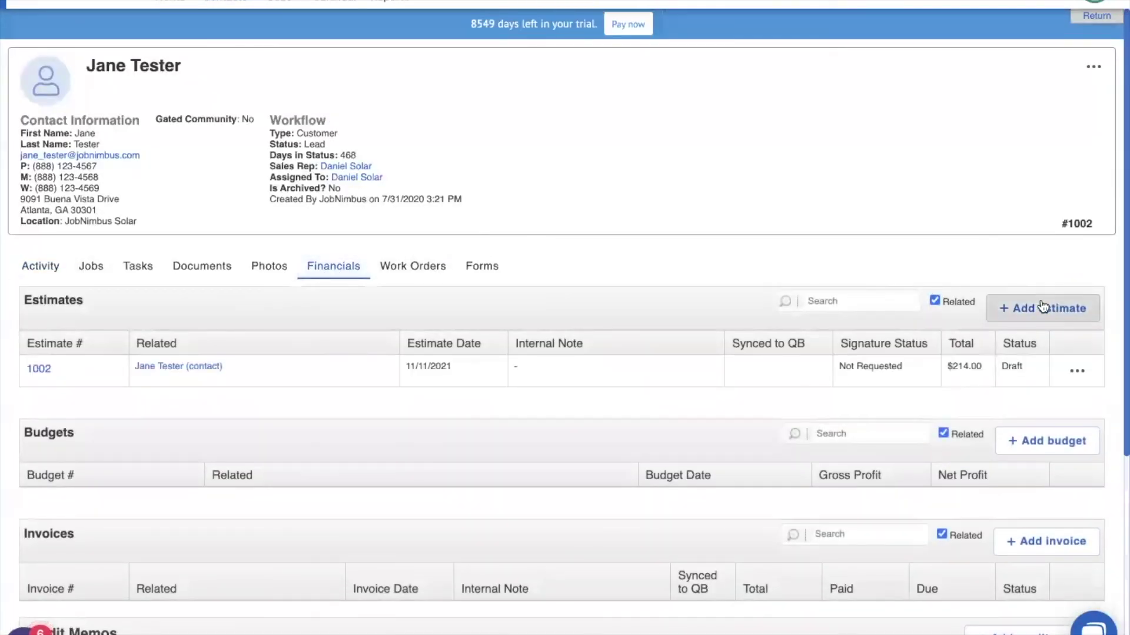
pyautogui.click(1041, 303)
pyautogui.click(146, 206)
pyautogui.write('solar')
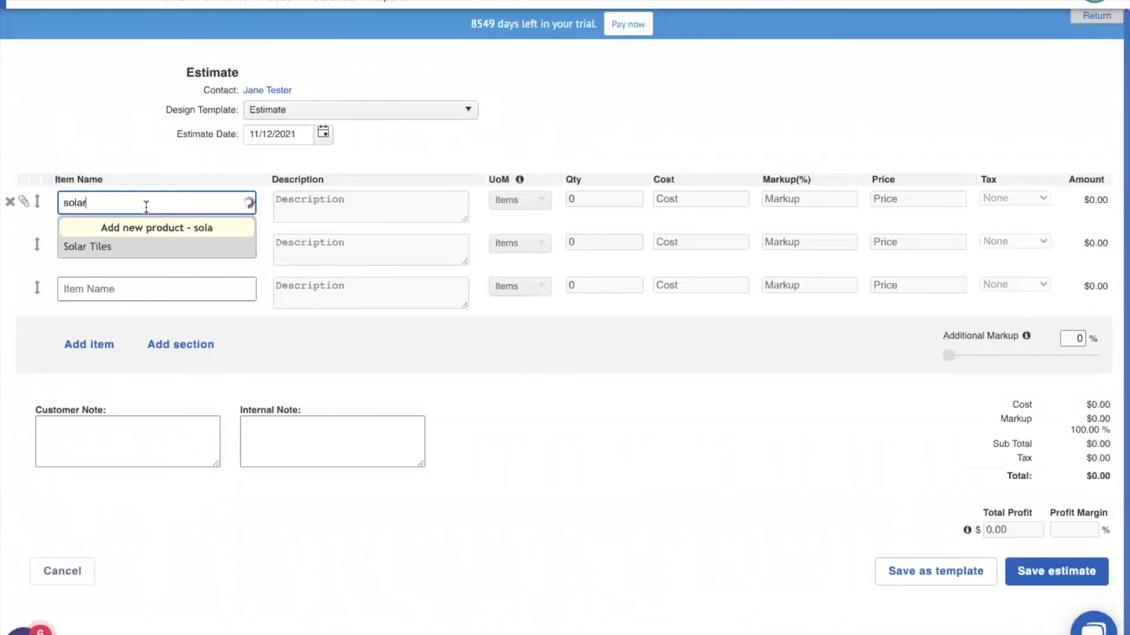
pyautogui.click(99, 246)
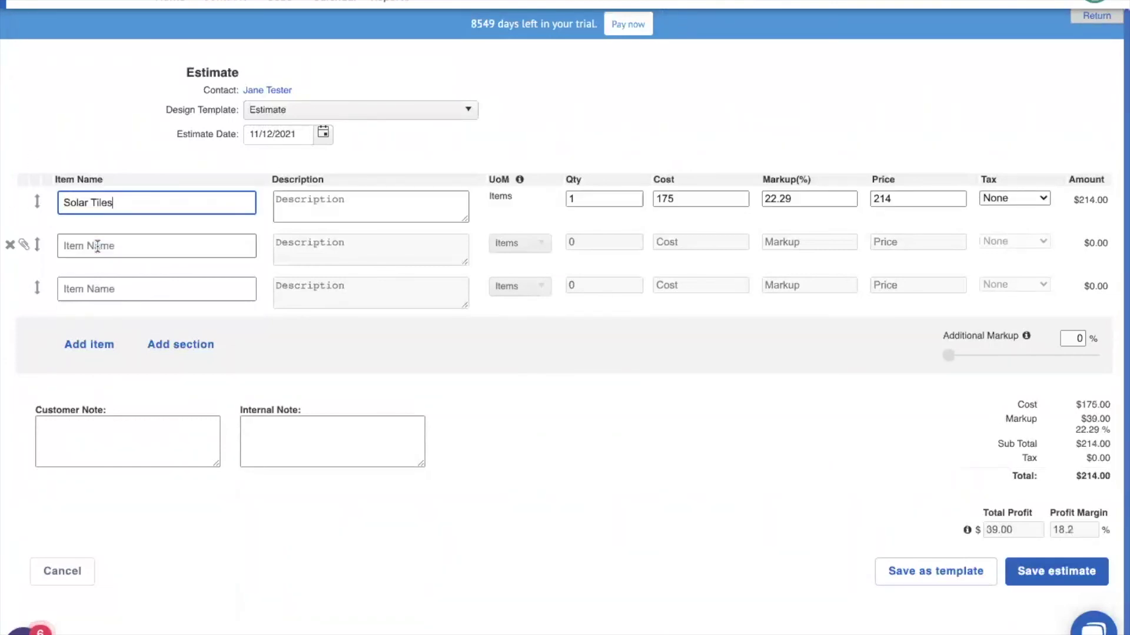
# Save the Solar Tiles estimate totalling $214.00 as estimate 1004
pyautogui.click(1052, 575)
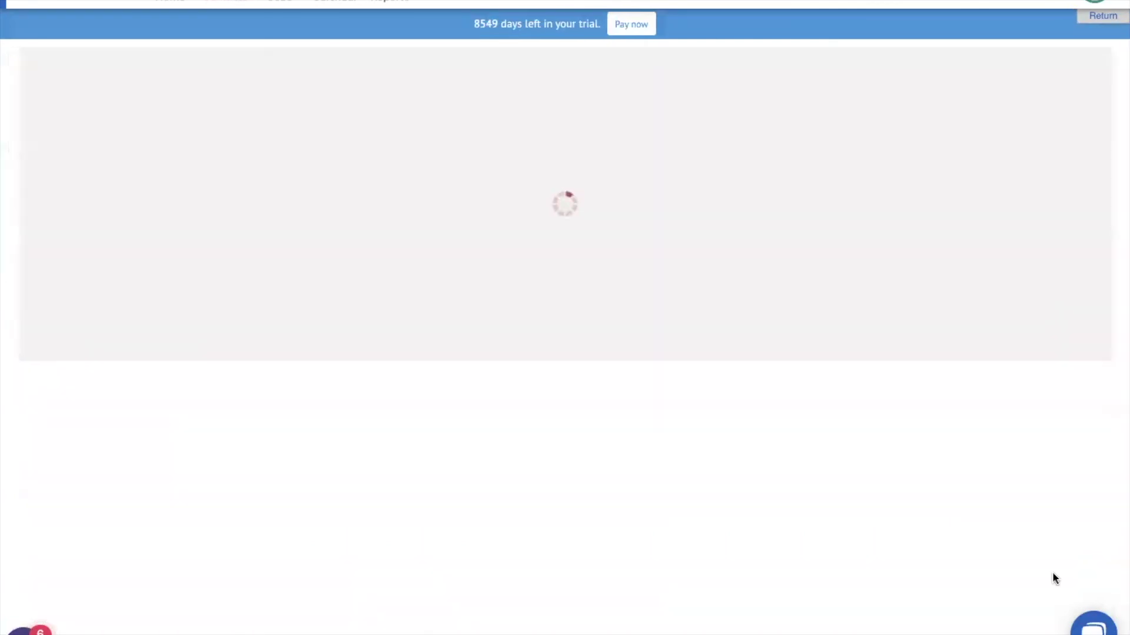